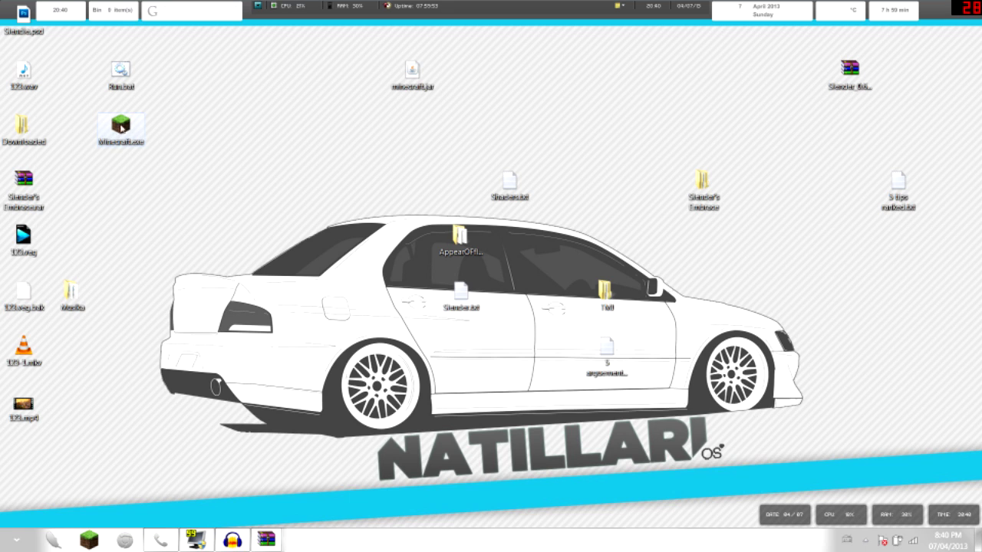
Step: Start the Minecraft launcher, force a game update in the launcher options and log in
{"action": "double_click", "coordinate": [117, 130]}
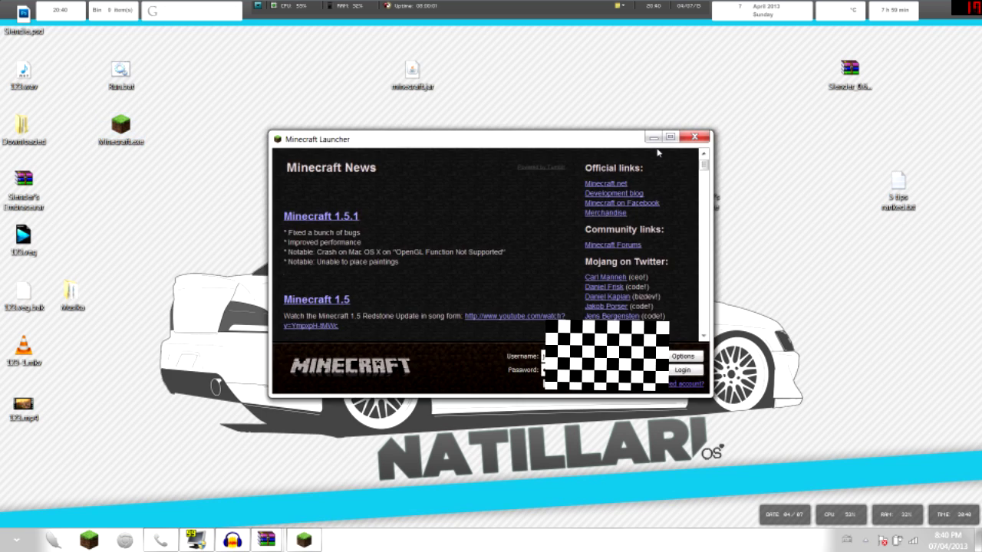
{"action": "left_click", "coordinate": [690, 357]}
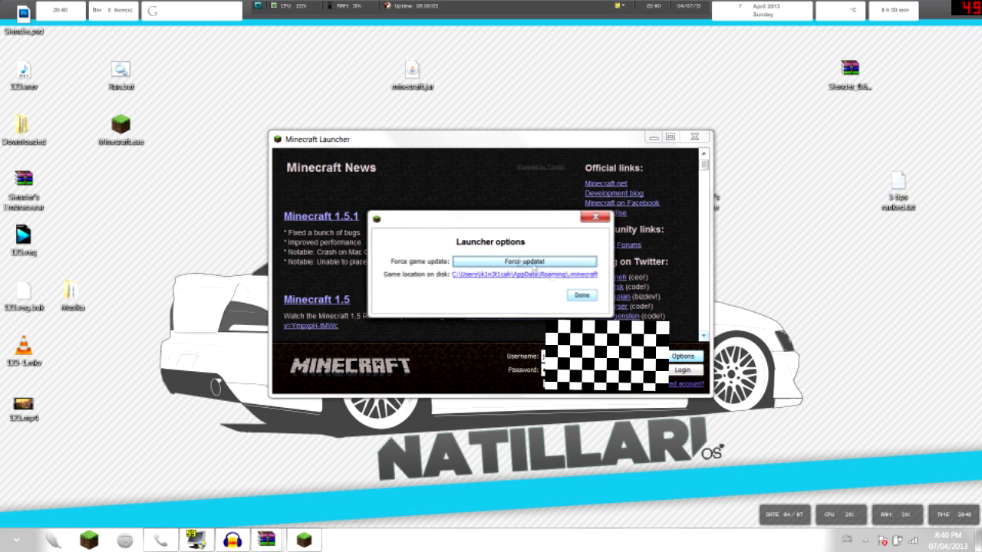
{"action": "left_click", "coordinate": [493, 263]}
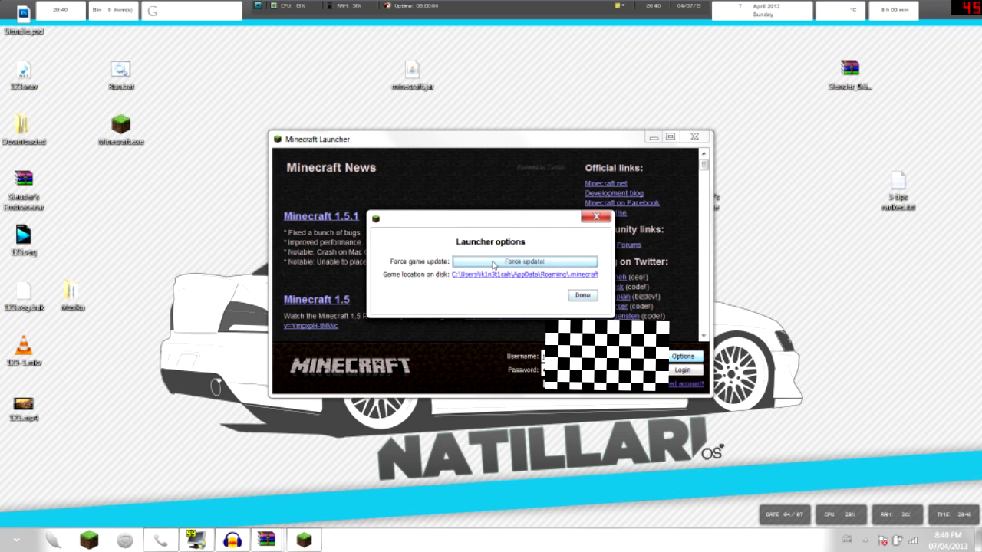
{"action": "left_click", "coordinate": [583, 296]}
{"action": "left_click", "coordinate": [695, 374]}
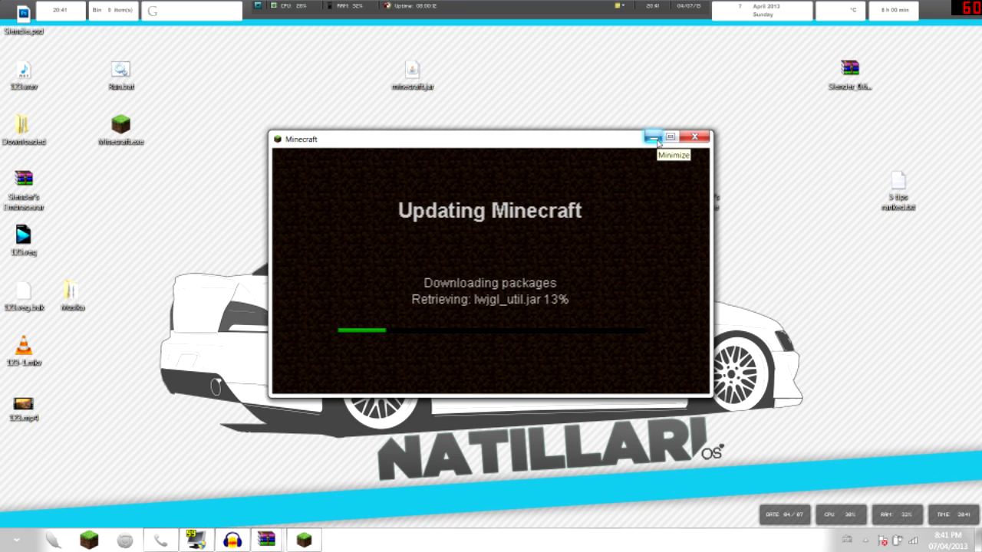
Step: Let Minecraft finish updating, then close the game and the leftover minecraft WinRAR window
{"action": "left_click", "coordinate": [656, 140]}
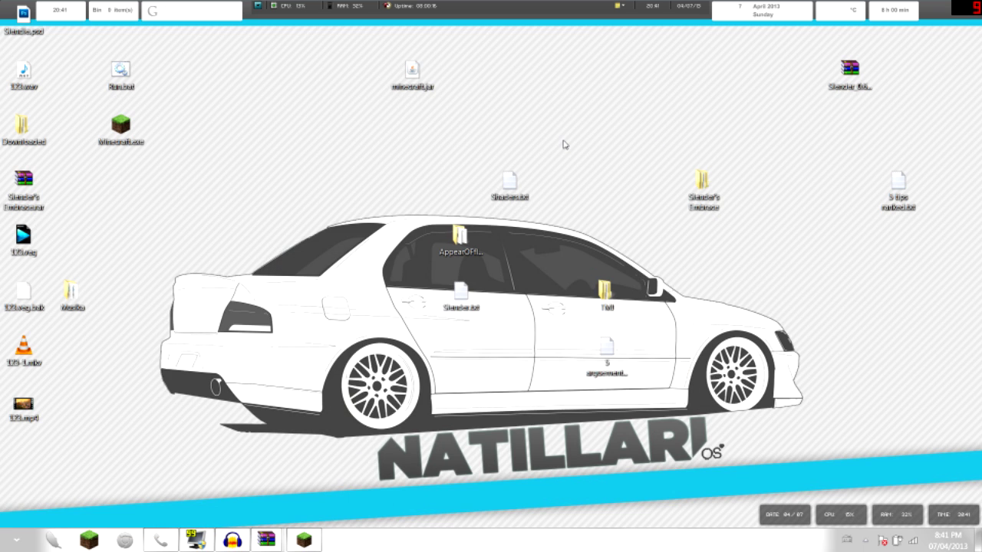
{"action": "left_click", "coordinate": [316, 535]}
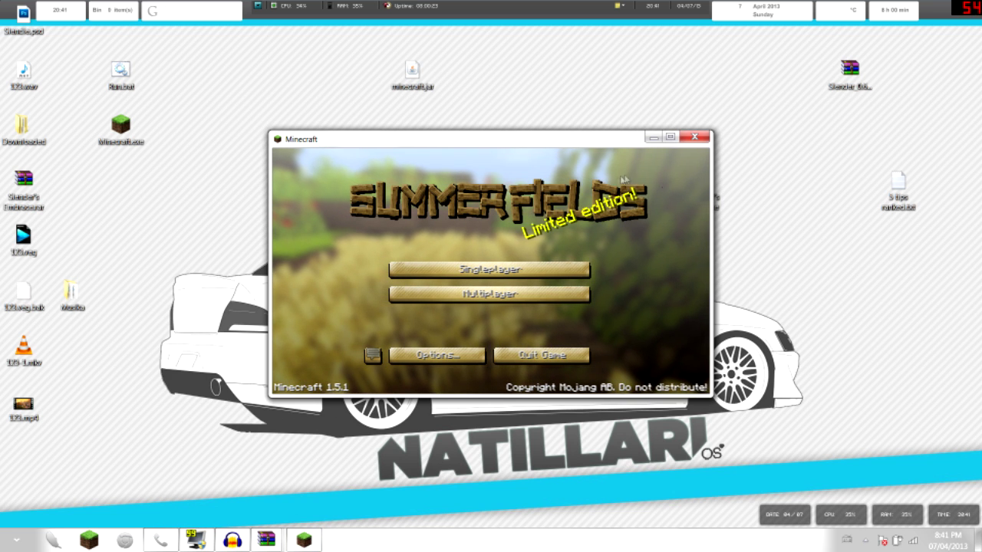
{"action": "left_click", "coordinate": [694, 138]}
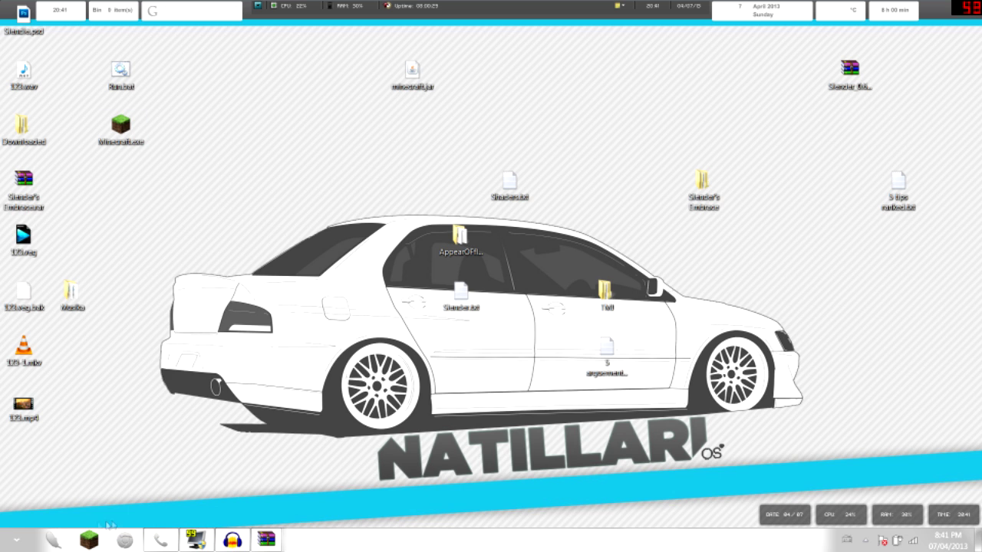
{"action": "mouse_move", "coordinate": [267, 539]}
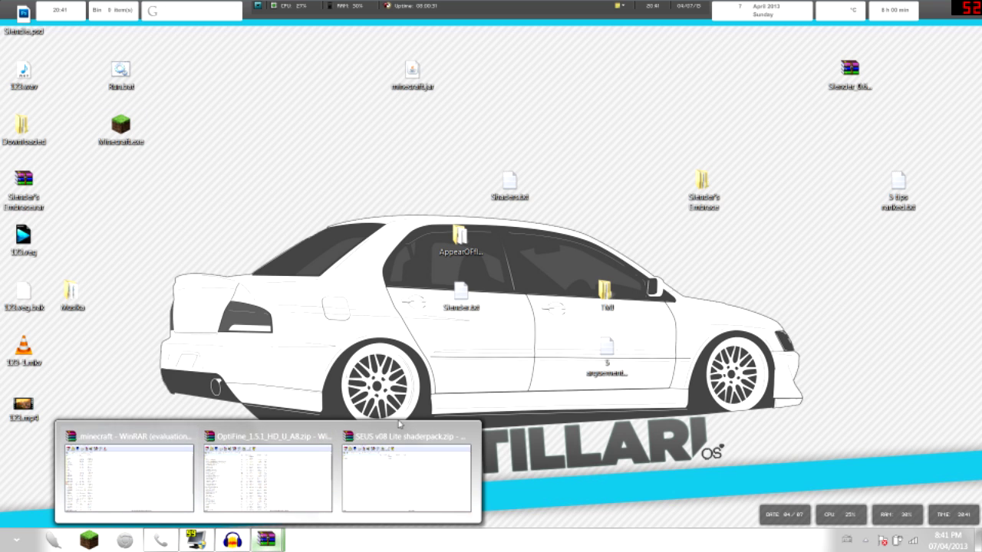
{"action": "left_click", "coordinate": [188, 437]}
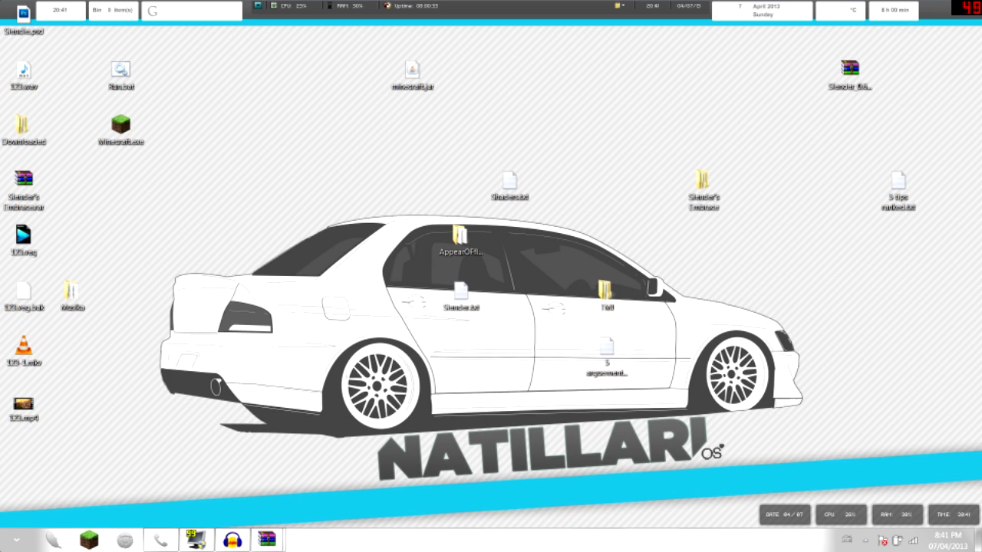
Step: Open the %appdata% folder and go into the bin folder inside .minecraft
{"action": "left_click", "coordinate": [16, 540]}
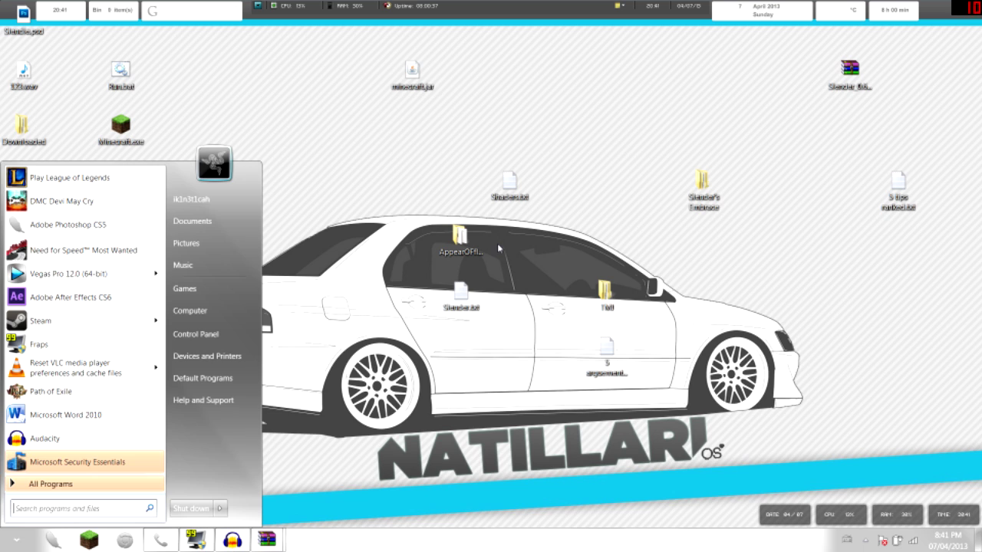
{"action": "type", "text": "%app"}
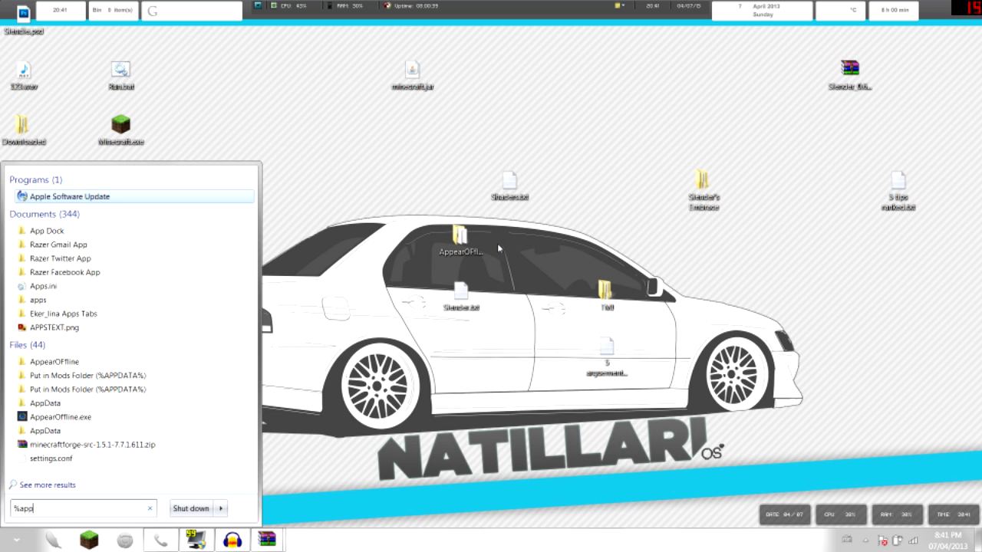
{"action": "type", "text": "data%"}
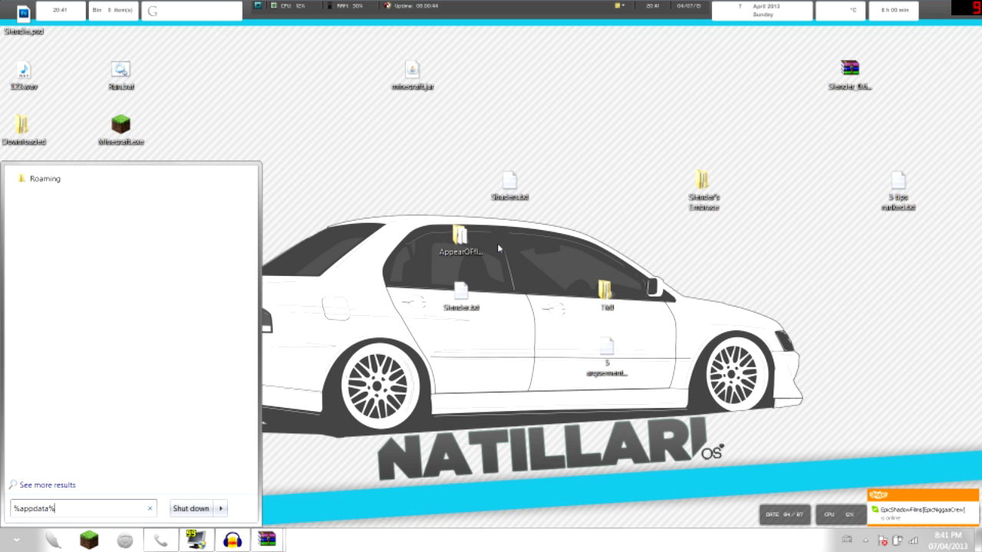
{"action": "key", "text": "Return"}
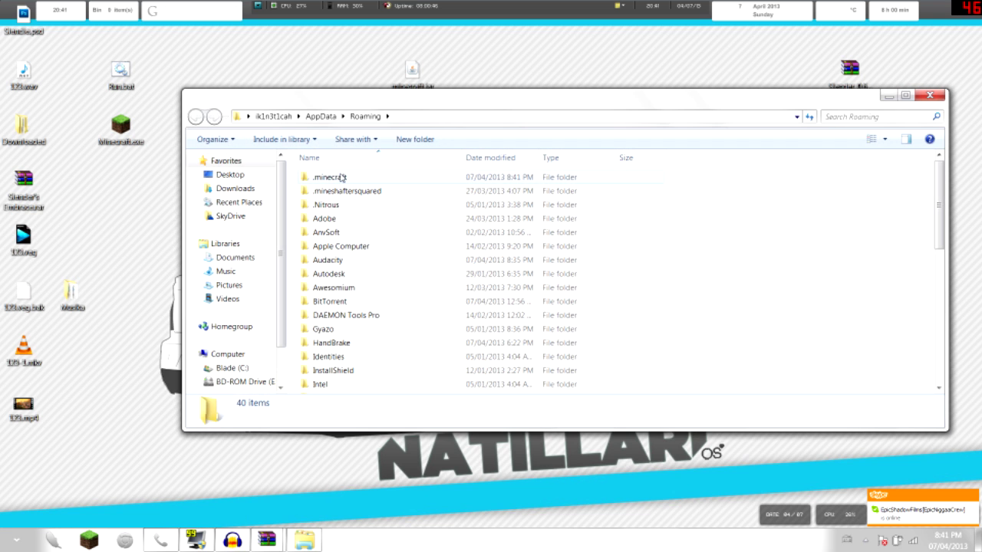
{"action": "double_click", "coordinate": [341, 177]}
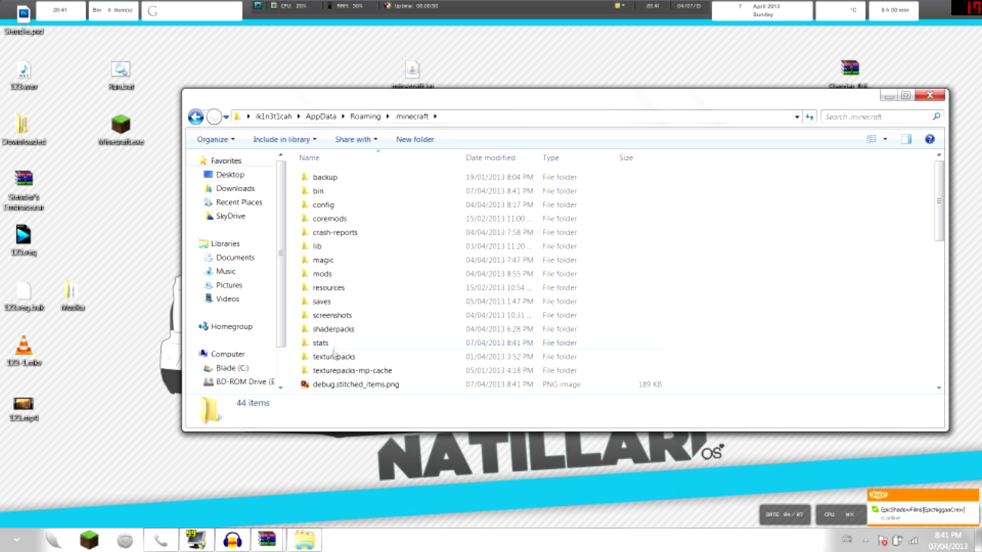
{"action": "double_click", "coordinate": [334, 193]}
Step: Open minecraft.jar from the bin folder with WinRAR archiver and dismiss the licence reminder
{"action": "scroll", "coordinate": [373, 351], "scroll_direction": "down", "scroll_amount": 1}
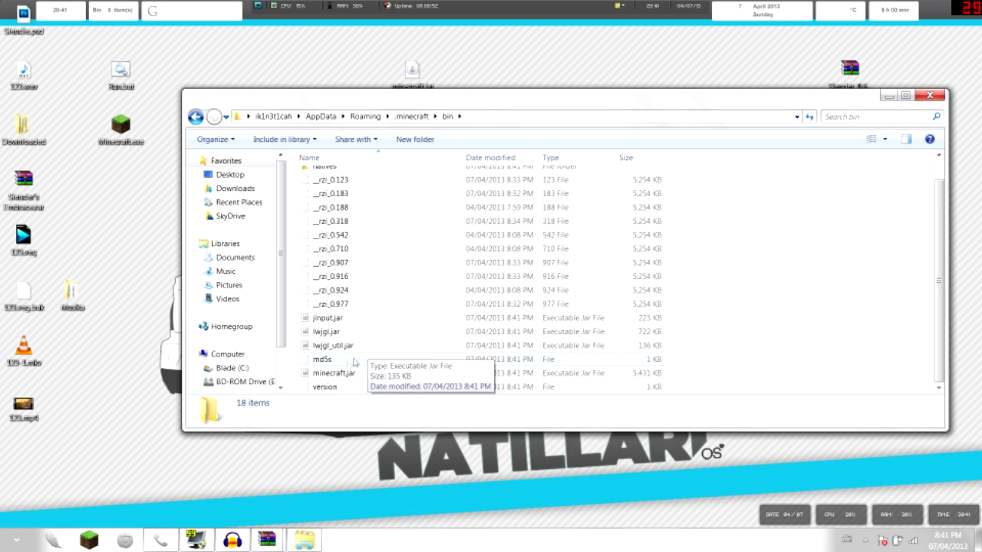
{"action": "left_click", "coordinate": [346, 374]}
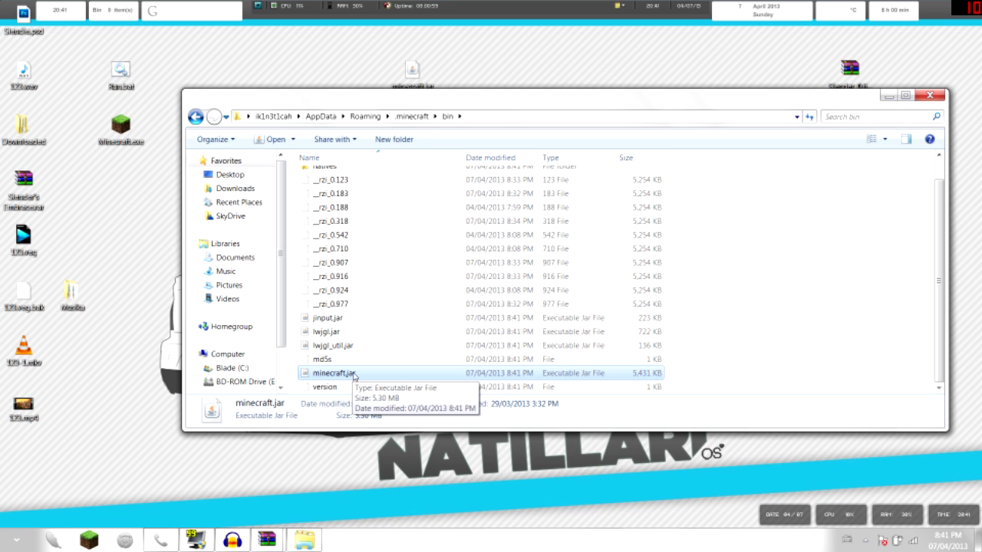
{"action": "right_click", "coordinate": [353, 375]}
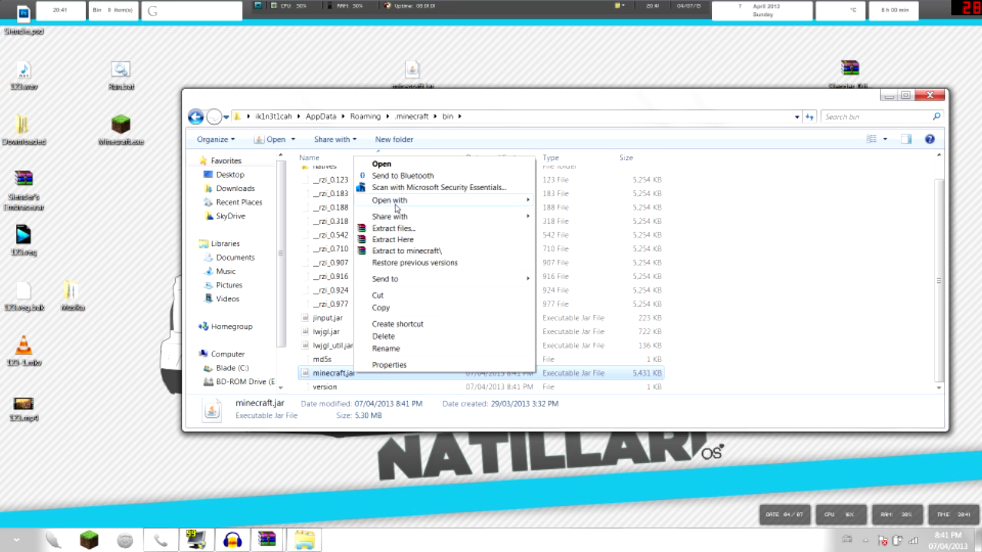
{"action": "mouse_move", "coordinate": [398, 206]}
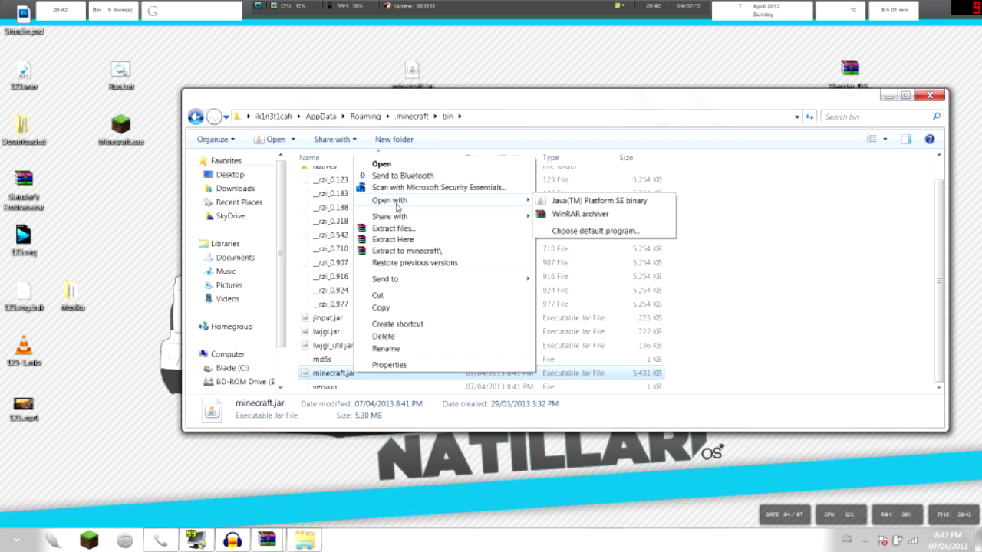
{"action": "left_click", "coordinate": [579, 216]}
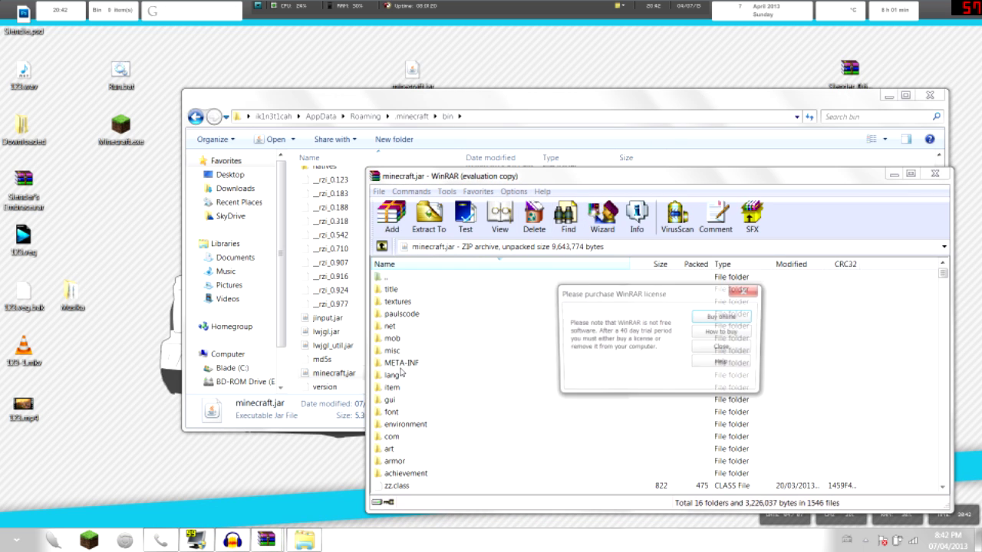
{"action": "key", "text": "Escape"}
Step: Delete the META-INF folder from the minecraft.jar archive
{"action": "left_click", "coordinate": [414, 367]}
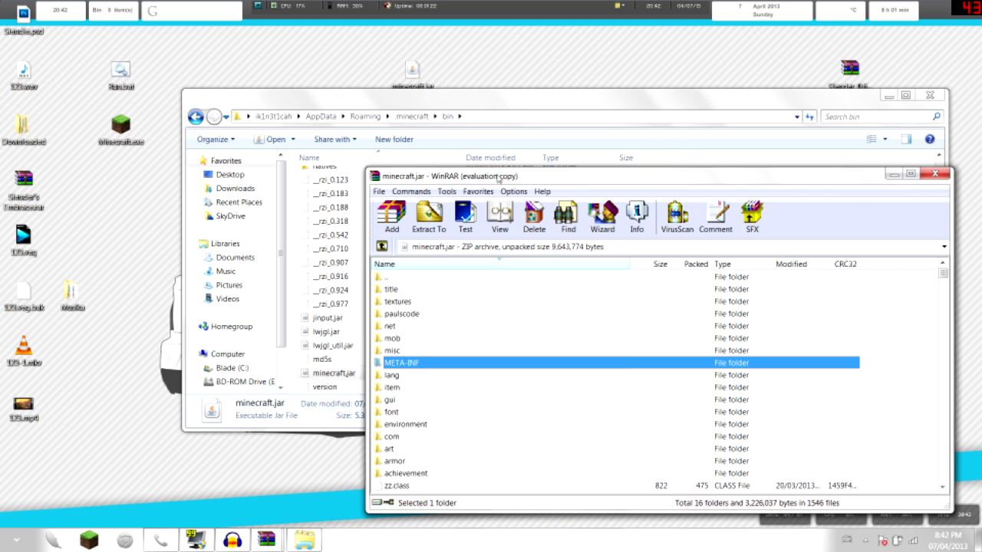
{"action": "key", "text": "Delete"}
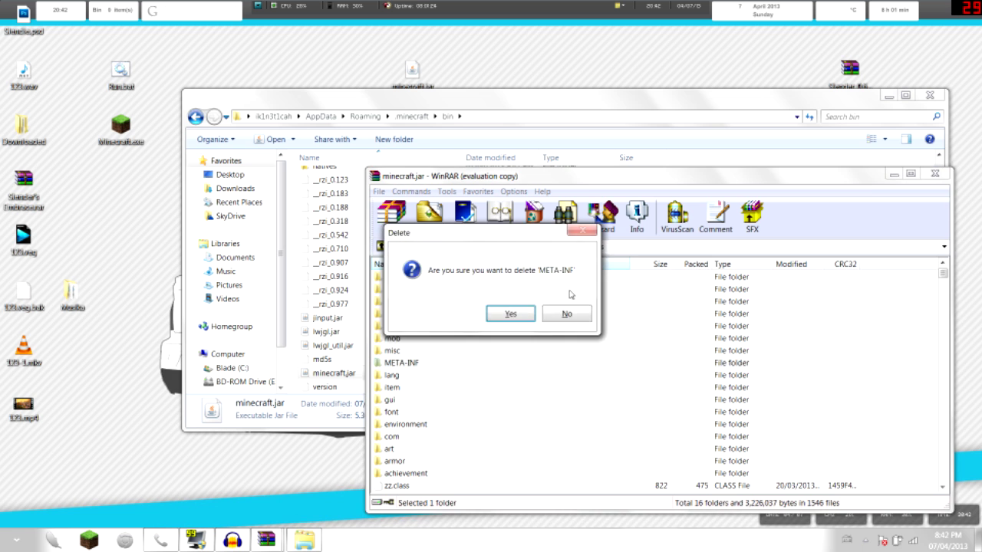
{"action": "key", "text": "Return"}
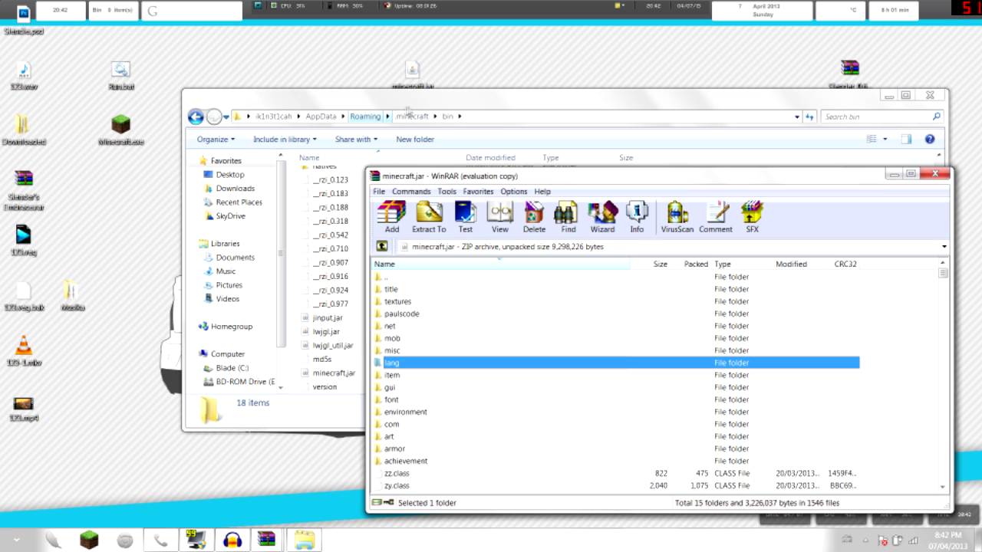
Step: Minimize the bin folder window and move the minecraft.jar archive window higher on the desktop
{"action": "left_click_drag", "start_coordinate": [404, 102], "coordinate": [311, 98]}
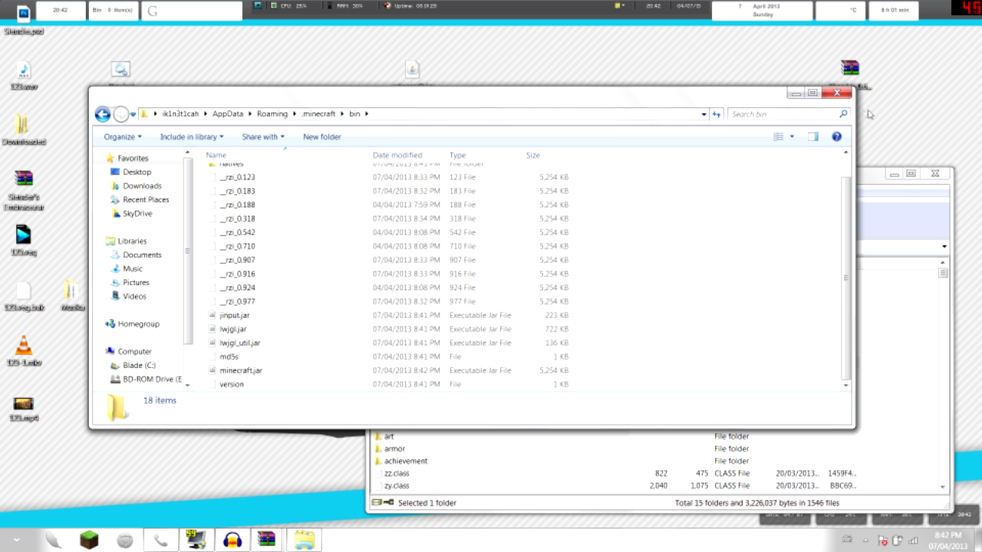
{"action": "left_click", "coordinate": [797, 93]}
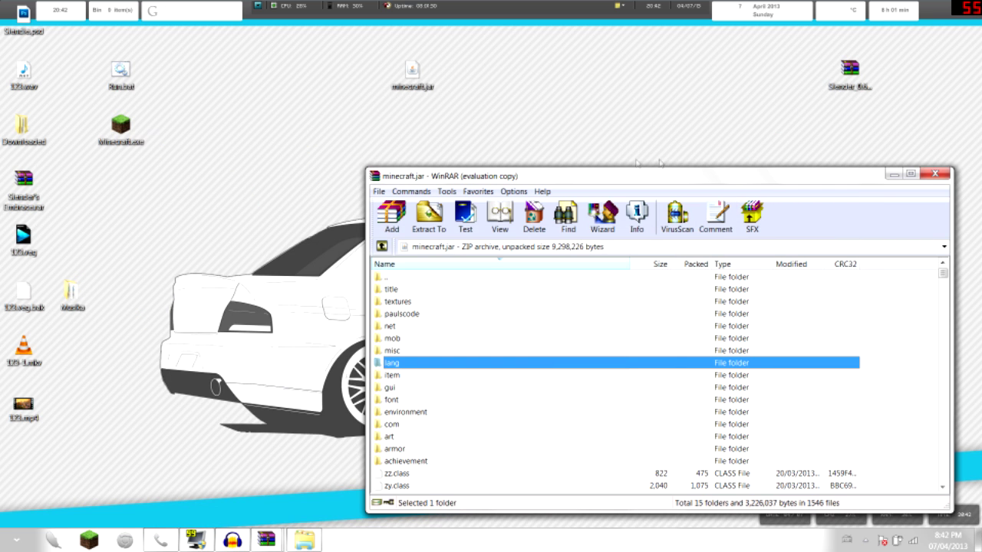
{"action": "left_click_drag", "start_coordinate": [469, 175], "coordinate": [474, 110]}
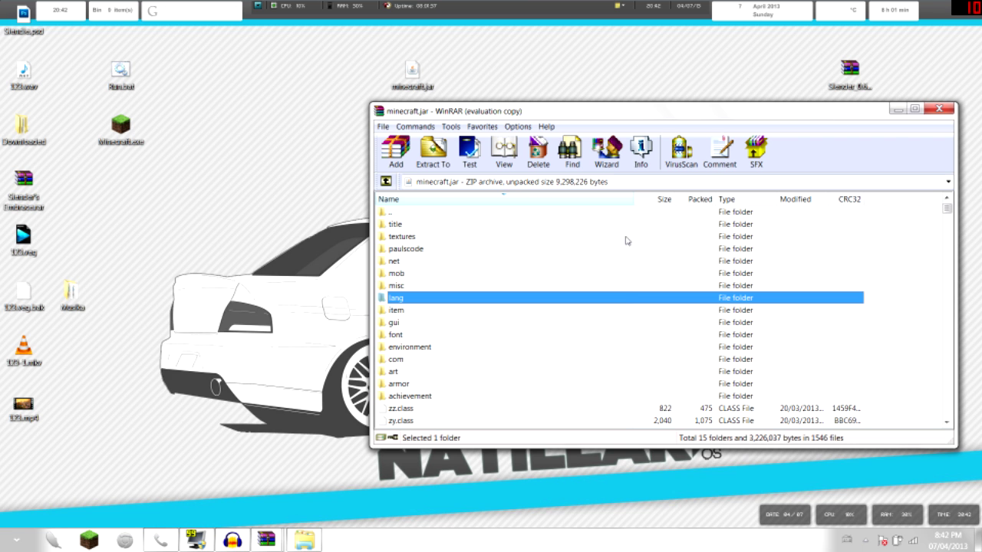
Step: Switch to the OptiFine_1.5.1_HD_U_A8.zip archive, restore its window from full screen and place it alongside the minecraft.jar archive
{"action": "key", "text": "super+Tab"}
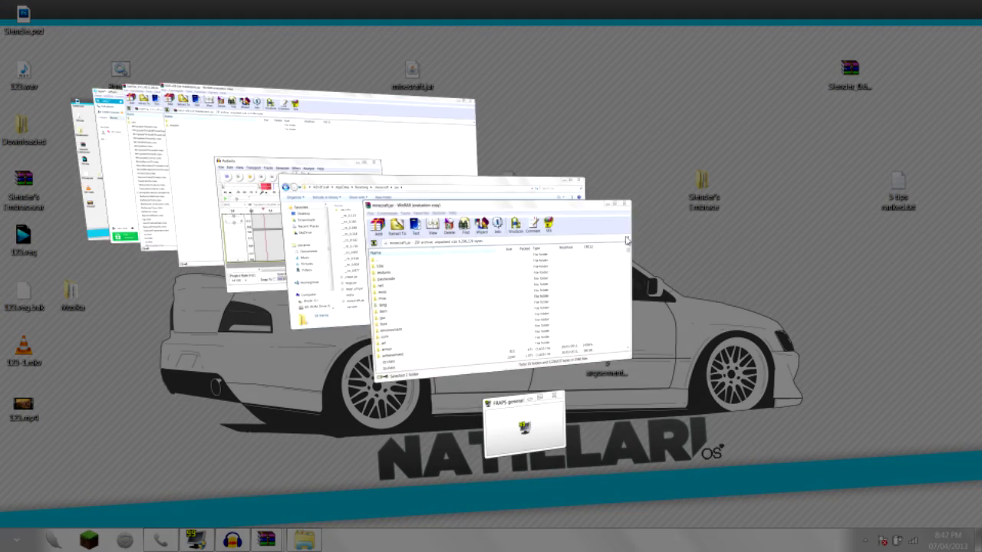
{"action": "key", "text": "super+Tab"}
{"action": "key", "text": "super+Tab"}
{"action": "key", "text": "super+Tab"}
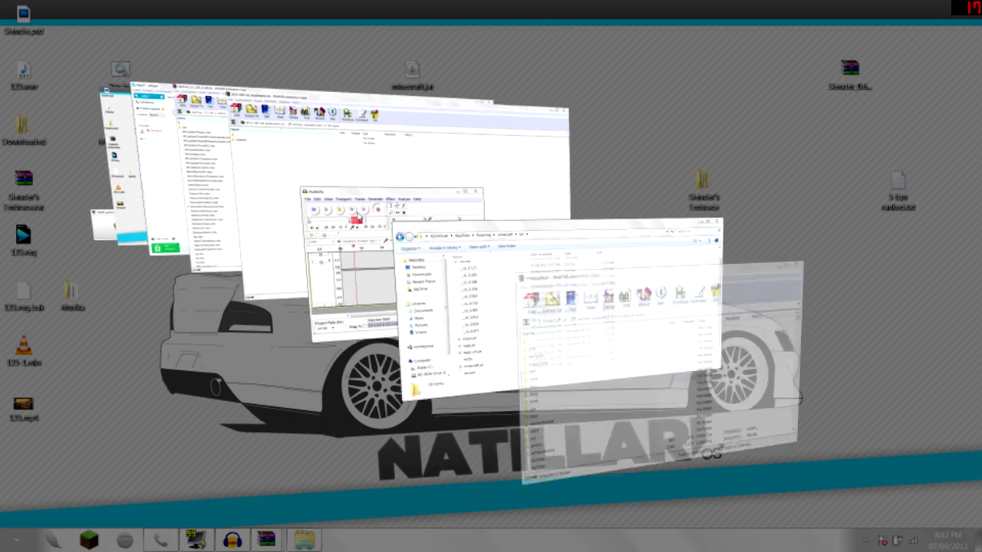
{"action": "key", "text": "super+Tab"}
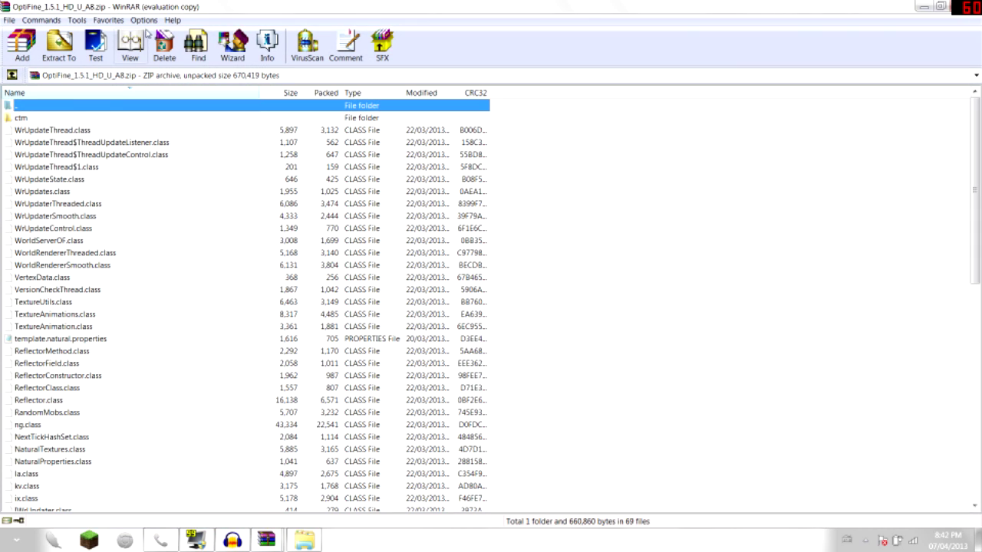
{"action": "left_click", "coordinate": [940, 7]}
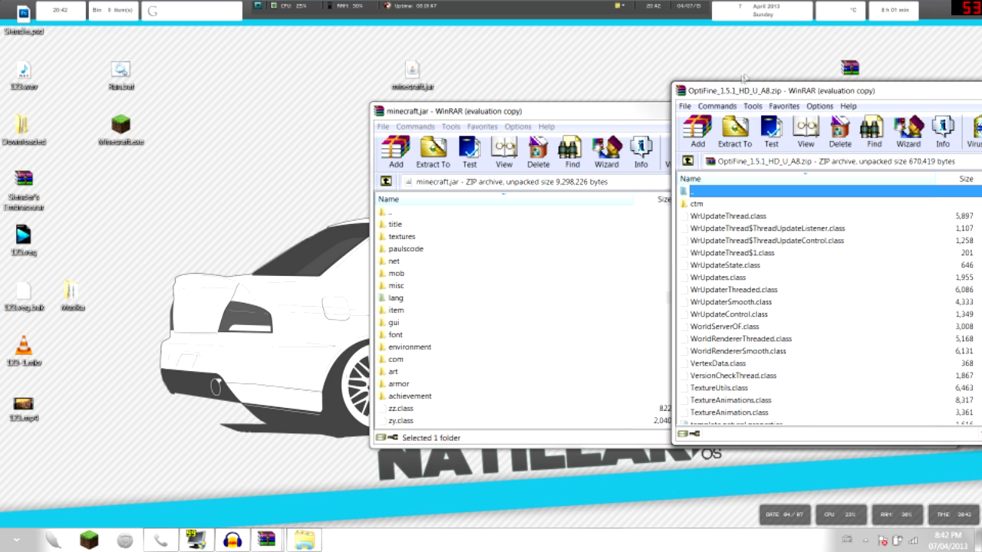
{"action": "left_click_drag", "start_coordinate": [762, 89], "coordinate": [557, 43]}
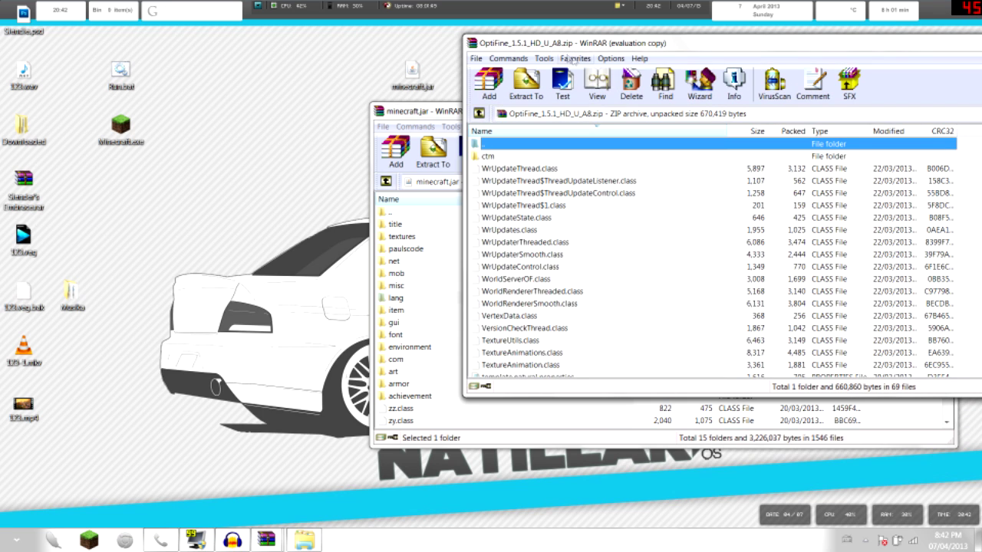
Step: Add all contents of the OptiFine archive to minecraft.jar using the Add and replace files update mode
{"action": "key", "text": "ctrl+a"}
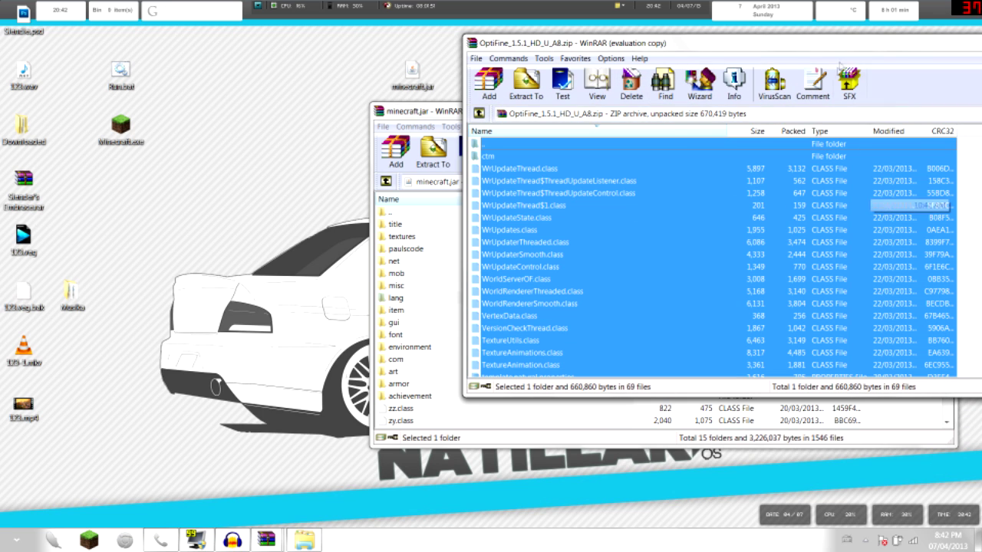
{"action": "left_click_drag", "start_coordinate": [852, 44], "coordinate": [896, 52]}
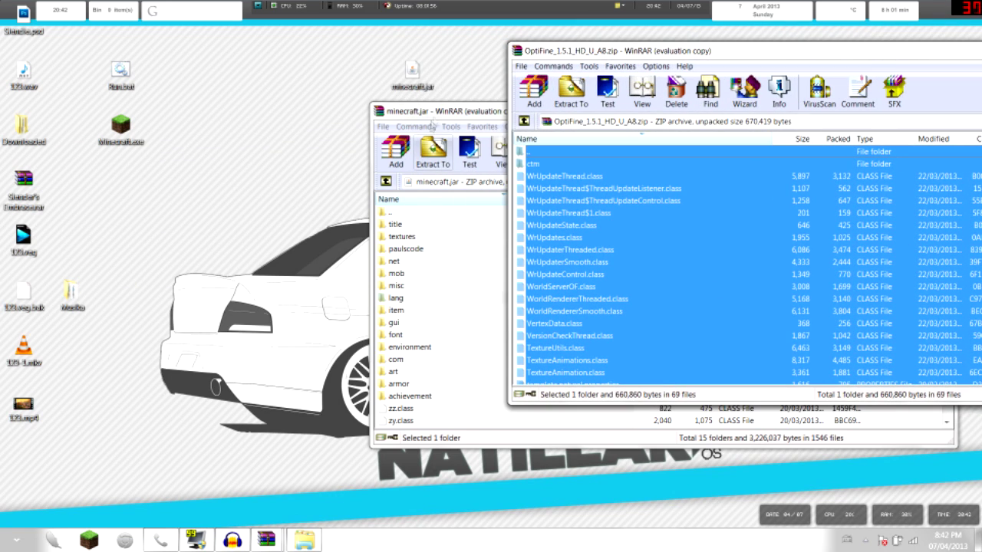
{"action": "left_click_drag", "start_coordinate": [869, 221], "coordinate": [456, 273]}
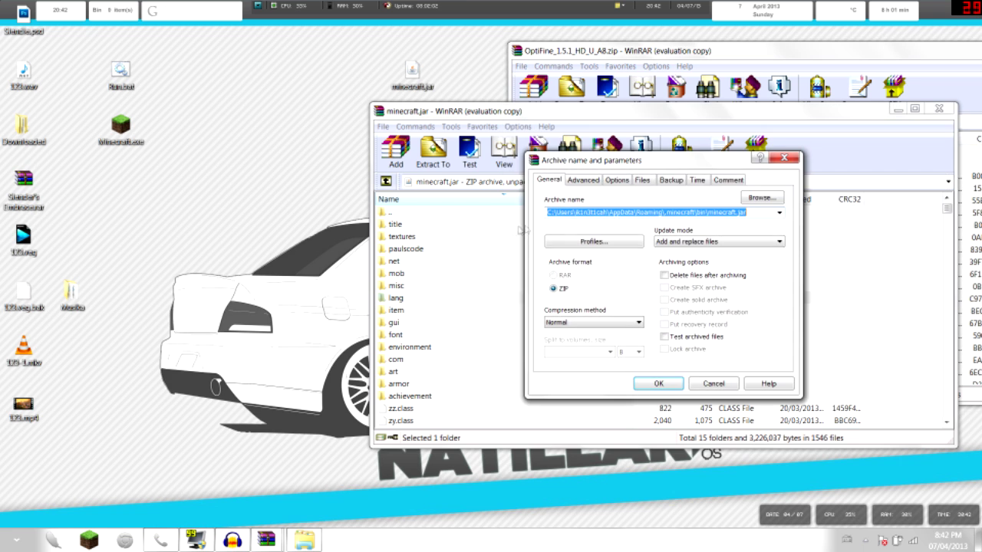
{"action": "left_click", "coordinate": [658, 383]}
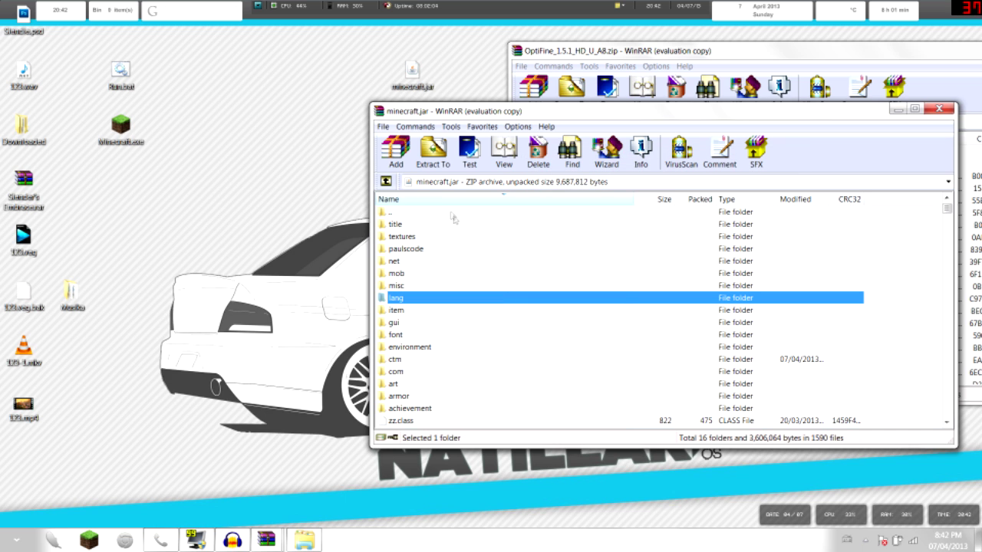
{"action": "scroll", "coordinate": [642, 281], "scroll_direction": "down", "scroll_amount": 9}
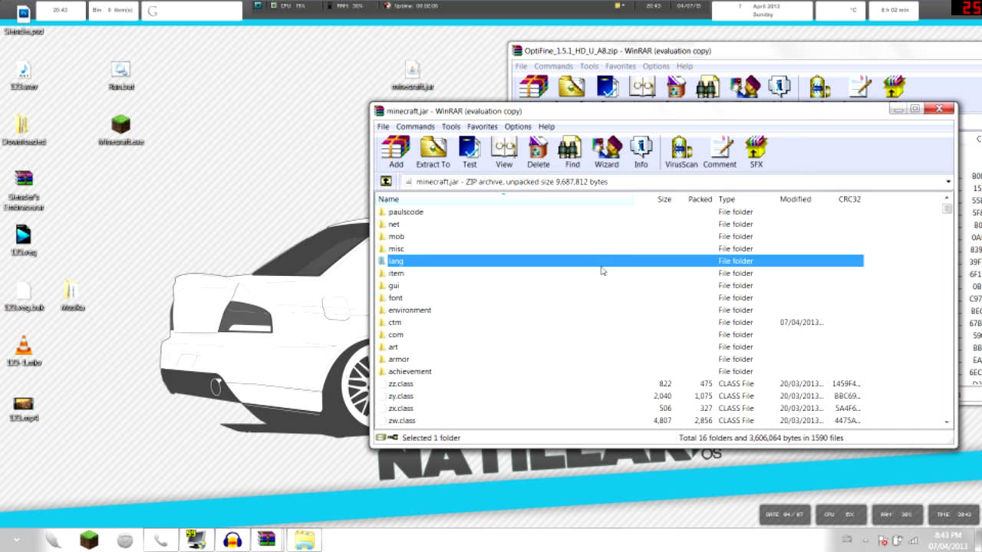
Step: Minimize the OptiFine_1.5.1_HD_U_A8.zip archive window and move the minecraft.jar archive window toward the middle of the desktop
{"action": "scroll", "coordinate": [629, 277], "scroll_direction": "up", "scroll_amount": 10}
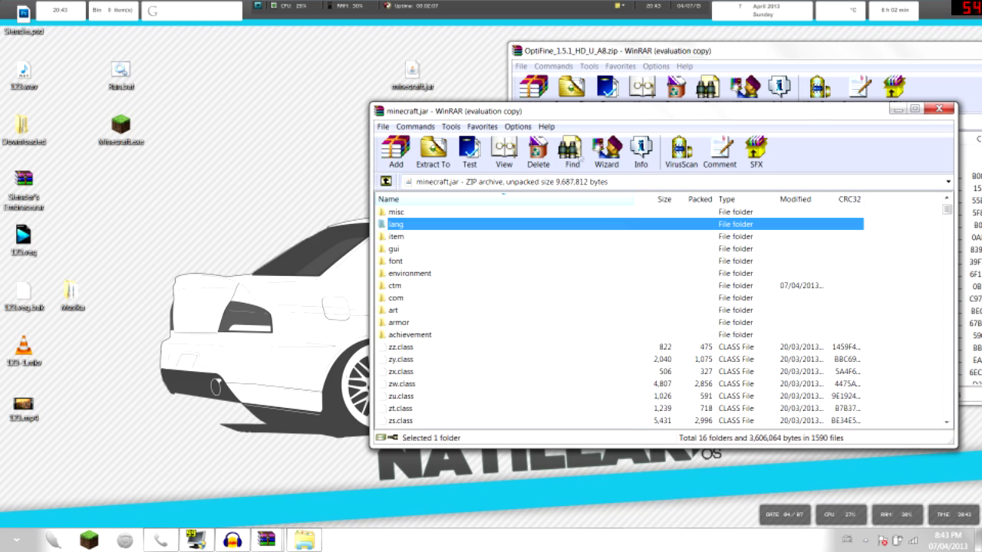
{"action": "left_click_drag", "start_coordinate": [587, 52], "coordinate": [378, 55]}
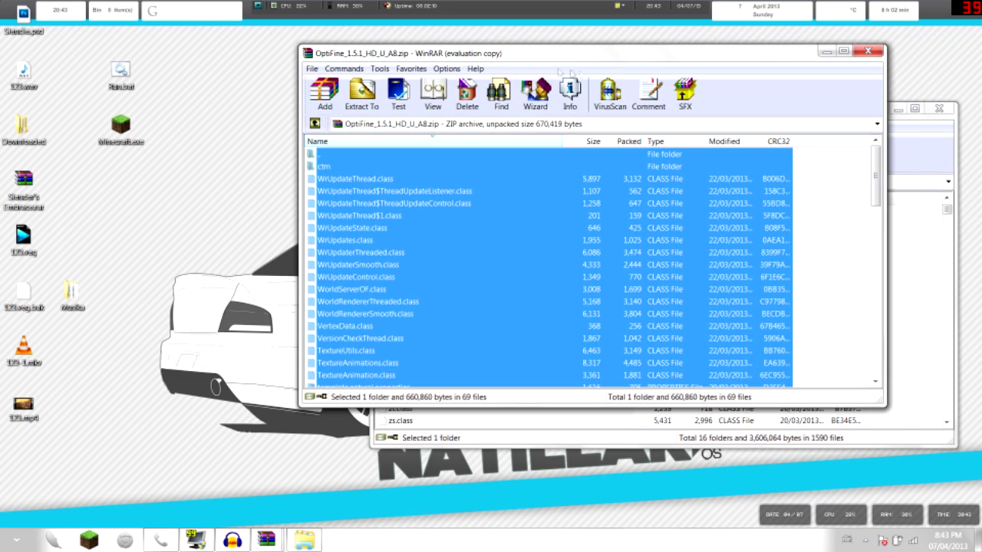
{"action": "left_click", "coordinate": [822, 50]}
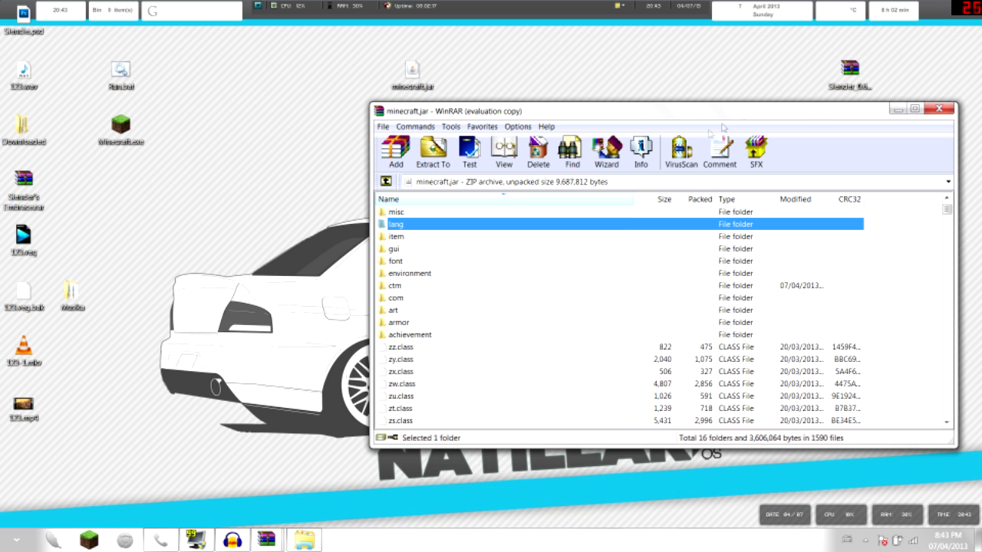
{"action": "left_click", "coordinate": [391, 115]}
{"action": "left_click_drag", "start_coordinate": [391, 115], "coordinate": [263, 107]}
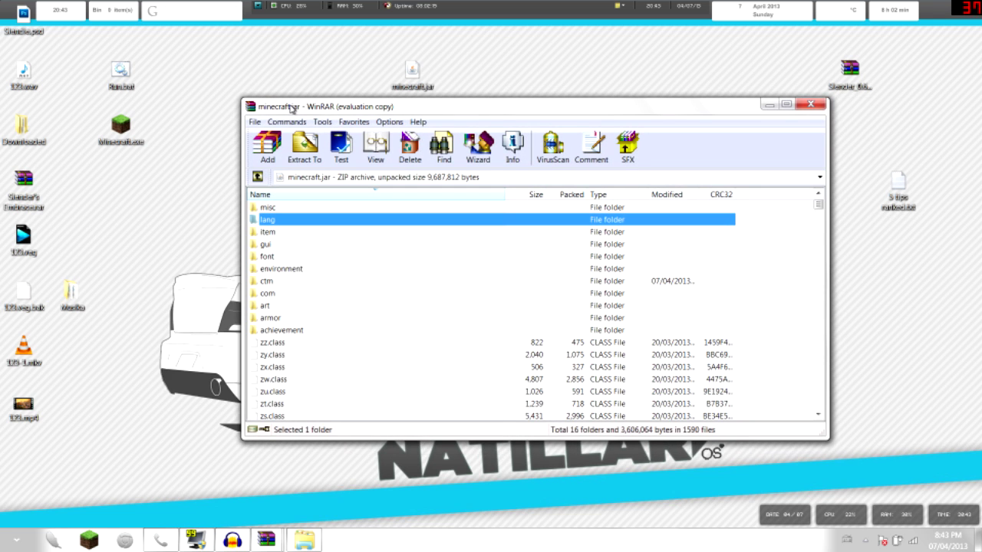
{"action": "key", "text": "a"}
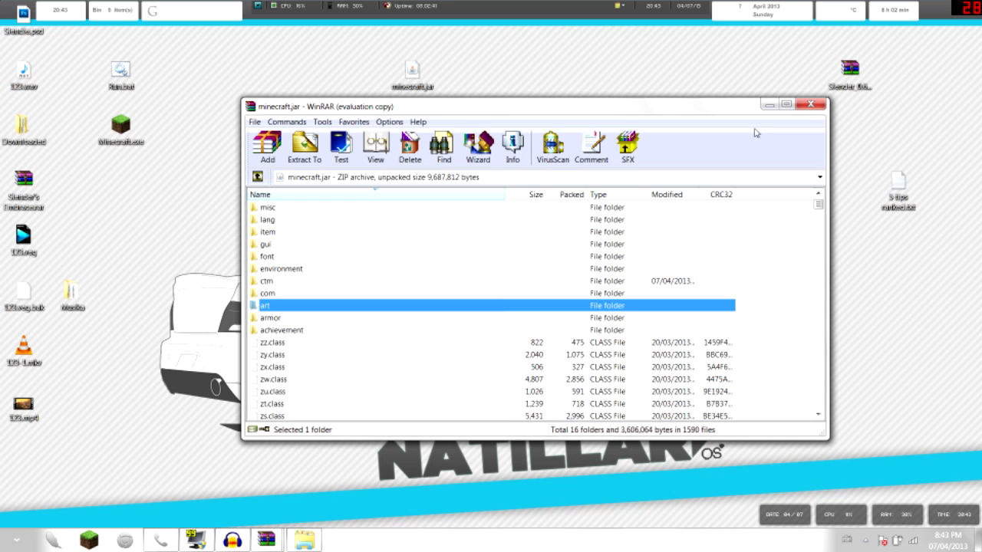
Step: Look through the open windows for the shaders mod archive
{"action": "key", "text": "super+Tab"}
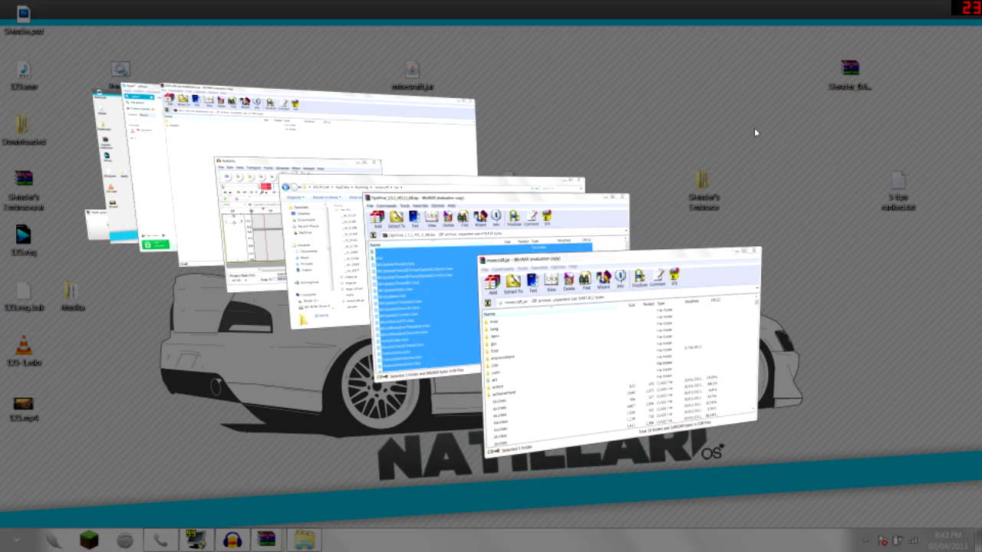
{"action": "key", "text": "super+Tab"}
{"action": "key", "text": "super+Tab"}
{"action": "key", "text": "super+Tab"}
{"action": "key", "text": "super+Tab"}
{"action": "key", "text": "super+Tab"}
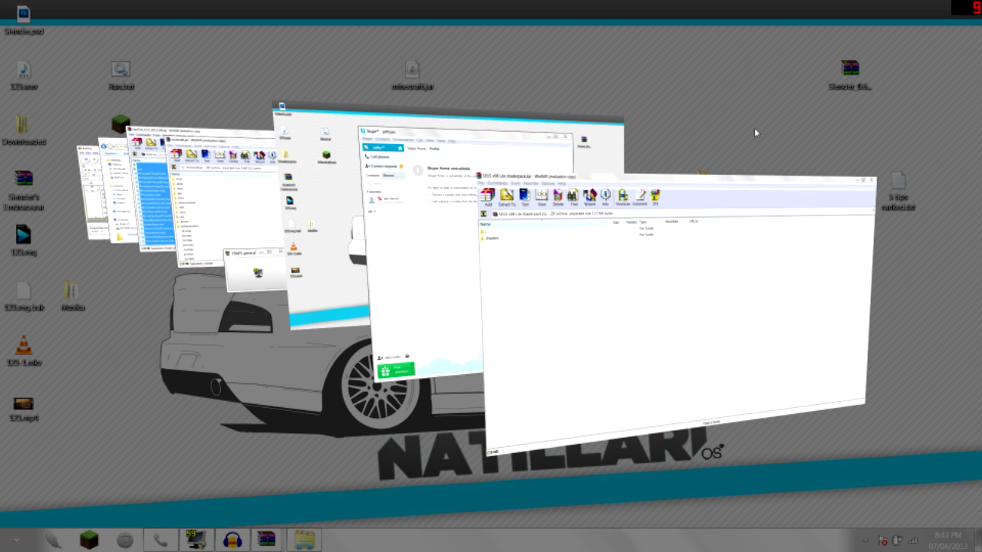
{"action": "key", "text": "super+Tab"}
{"action": "key", "text": "super+Tab"}
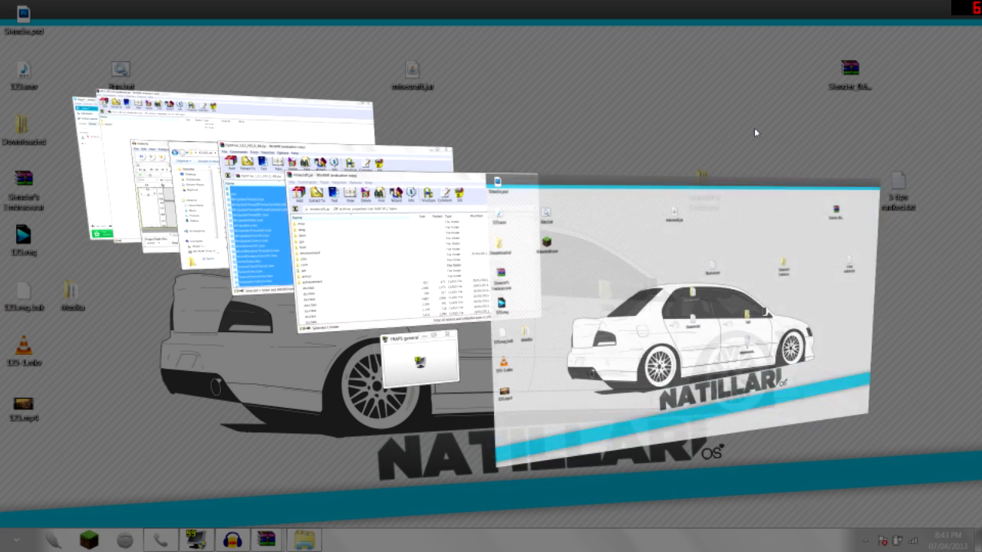
{"action": "key", "text": "super+Tab"}
{"action": "key", "text": "super+Tab"}
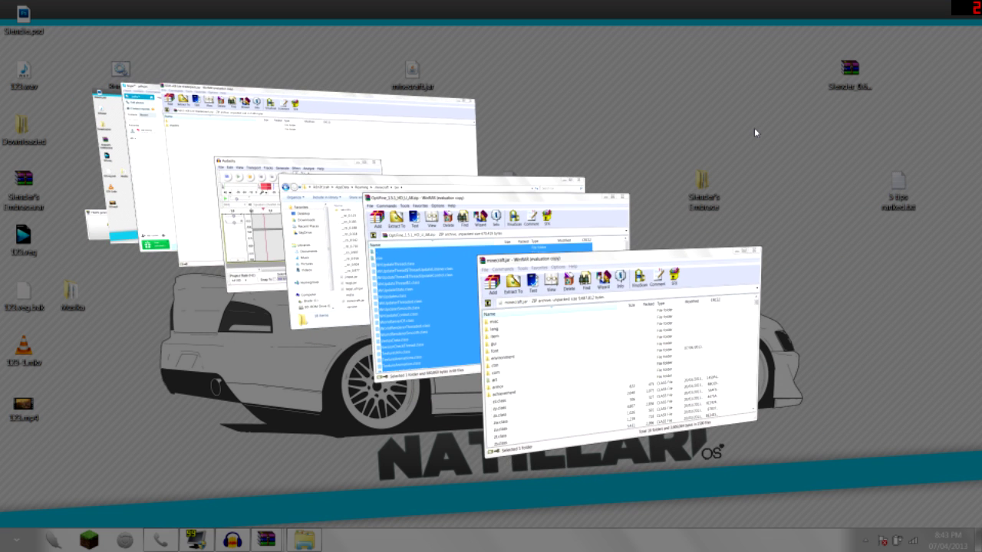
{"action": "key", "text": "super+Tab"}
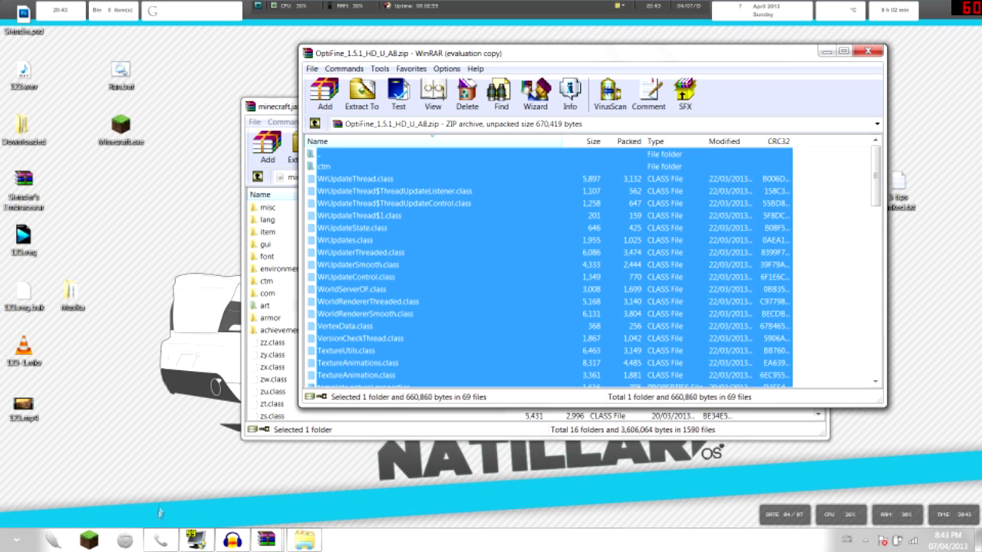
Step: Switch to Chrome, open ShadersMod-mc1.5.1-ofuA8-1.45 (1).zip from the download history, and dismiss WinRAR's purchase reminder
{"action": "left_click", "coordinate": [124, 542]}
{"action": "left_click", "coordinate": [973, 22]}
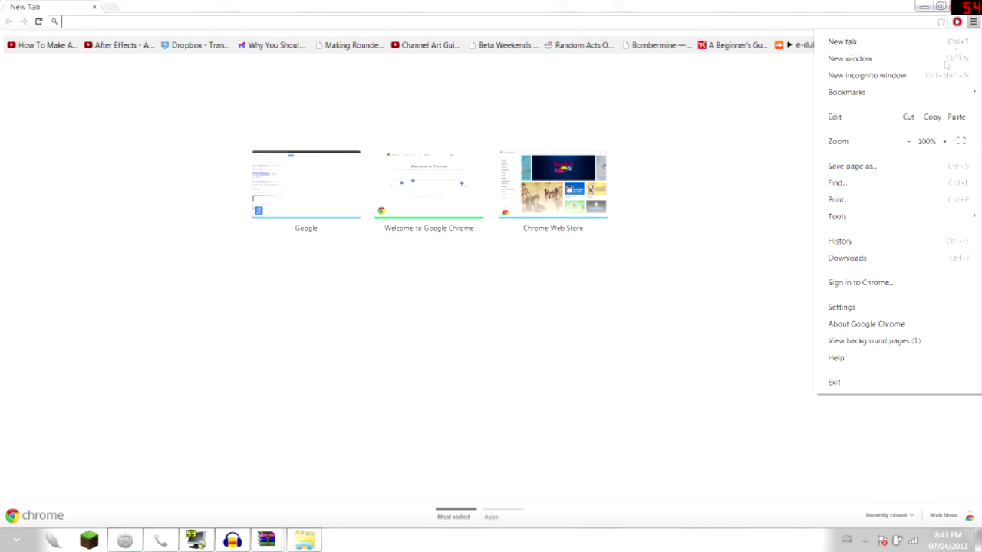
{"action": "left_click", "coordinate": [847, 258]}
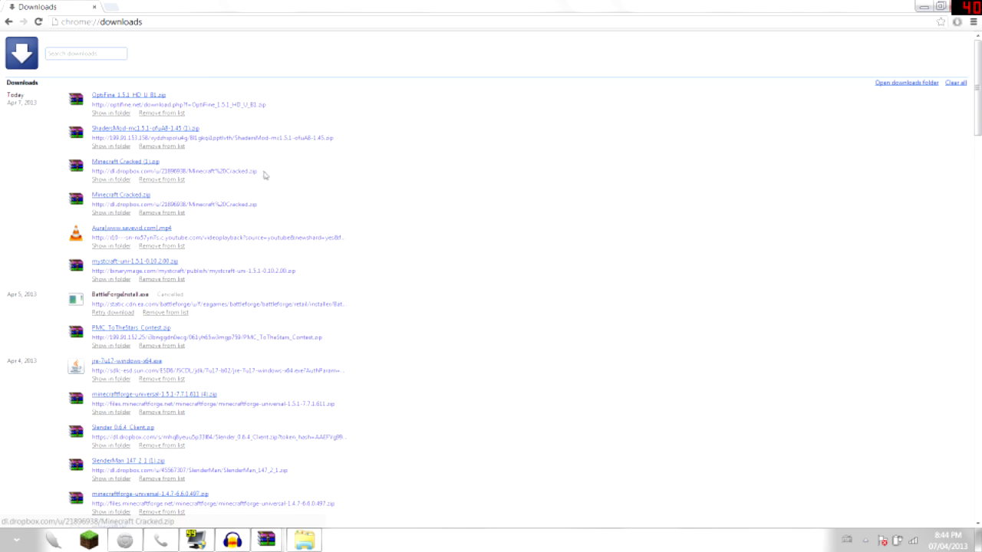
{"action": "left_click", "coordinate": [149, 125]}
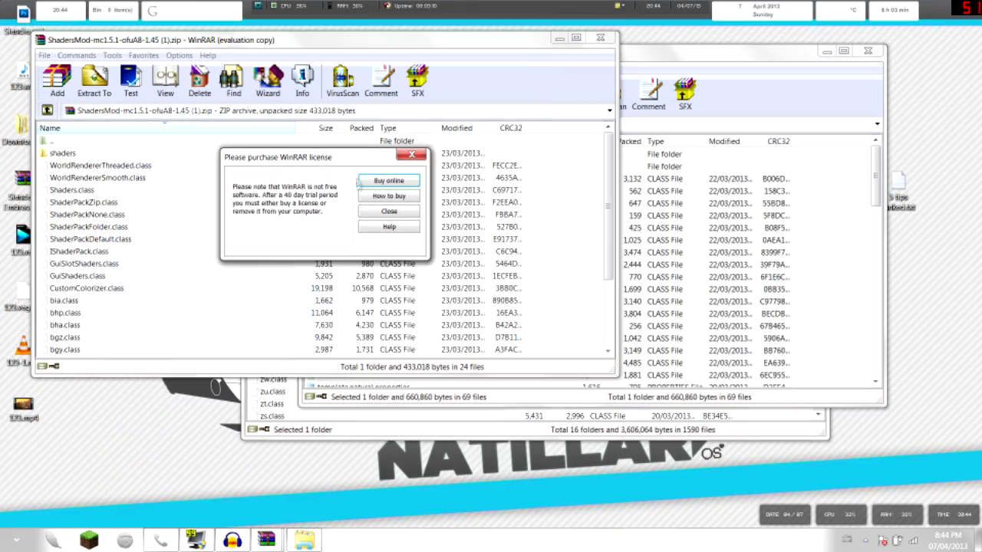
{"action": "left_click", "coordinate": [376, 215]}
Step: Minimize the OptiFine archive window and place the ShadersMod archive window beside the minecraft.jar archive
{"action": "scroll", "coordinate": [150, 205], "scroll_direction": "down", "scroll_amount": 3}
{"action": "key", "text": "Home"}
{"action": "left_click", "coordinate": [741, 46]}
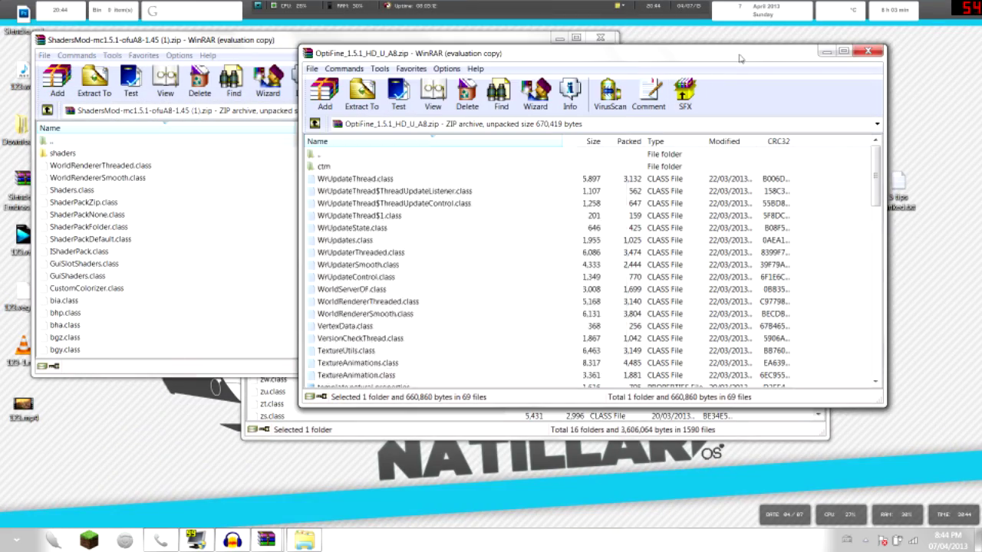
{"action": "key", "text": "ctrl+a"}
{"action": "left_click", "coordinate": [826, 51]}
{"action": "left_click_drag", "start_coordinate": [384, 42], "coordinate": [809, 53]}
Step: Add all contents of the ShadersMod archive to minecraft.jar and clear both archive windows from the desktop
{"action": "key", "text": "ctrl+a"}
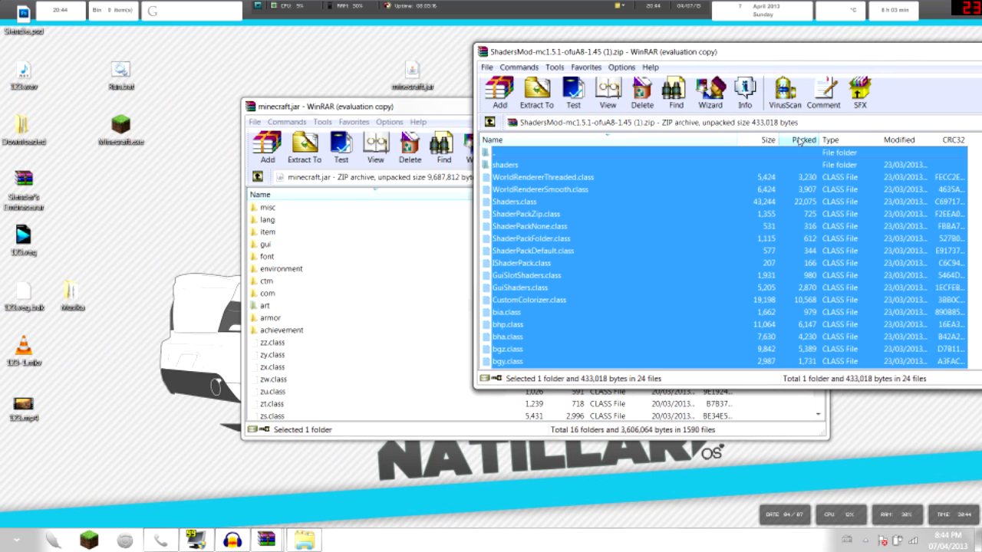
{"action": "left_click_drag", "start_coordinate": [531, 309], "coordinate": [388, 278]}
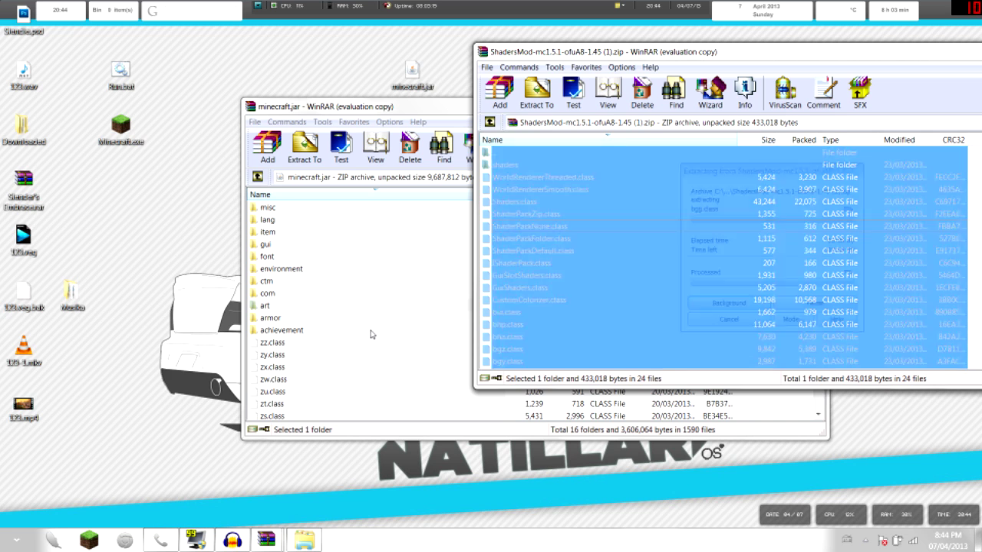
{"action": "left_click", "coordinate": [549, 375]}
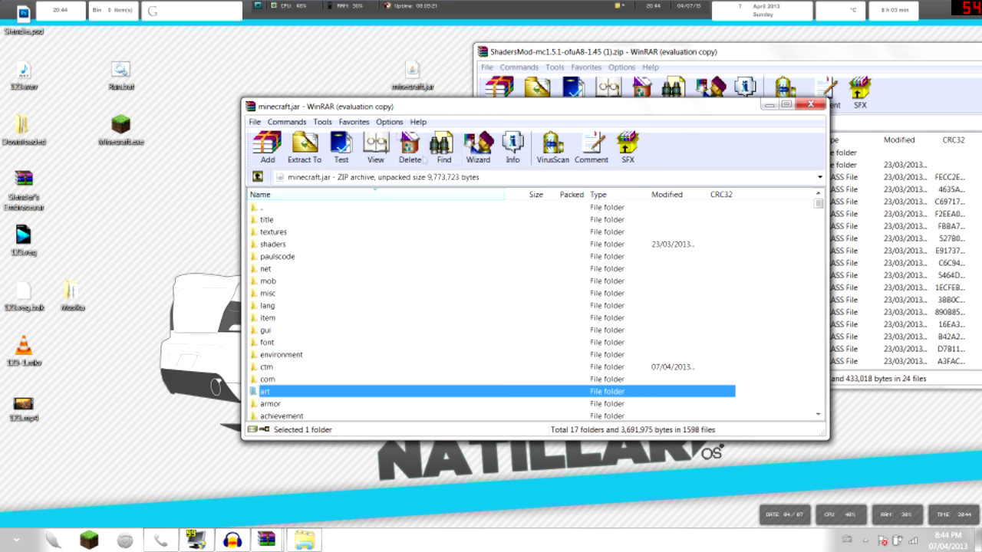
{"action": "left_click", "coordinate": [769, 104]}
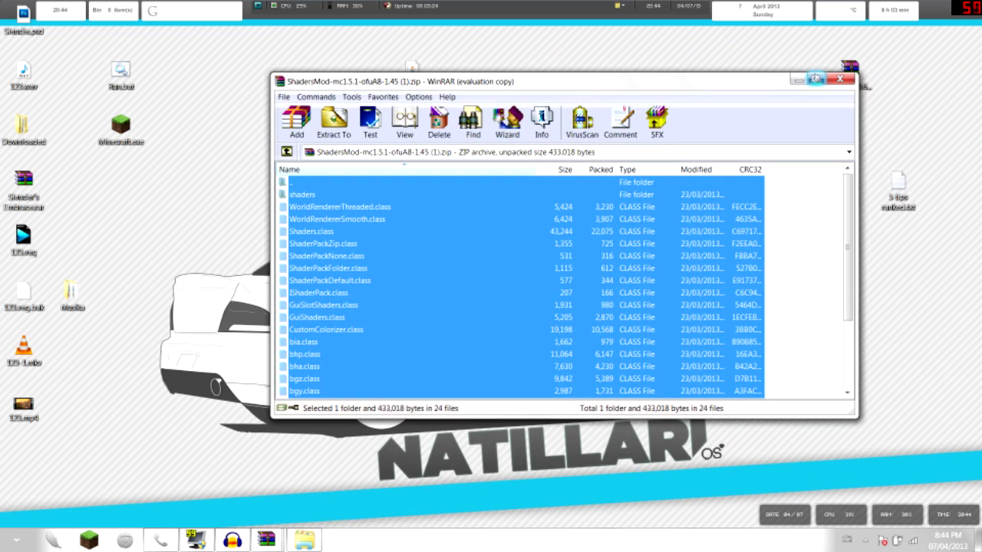
{"action": "left_click", "coordinate": [816, 80]}
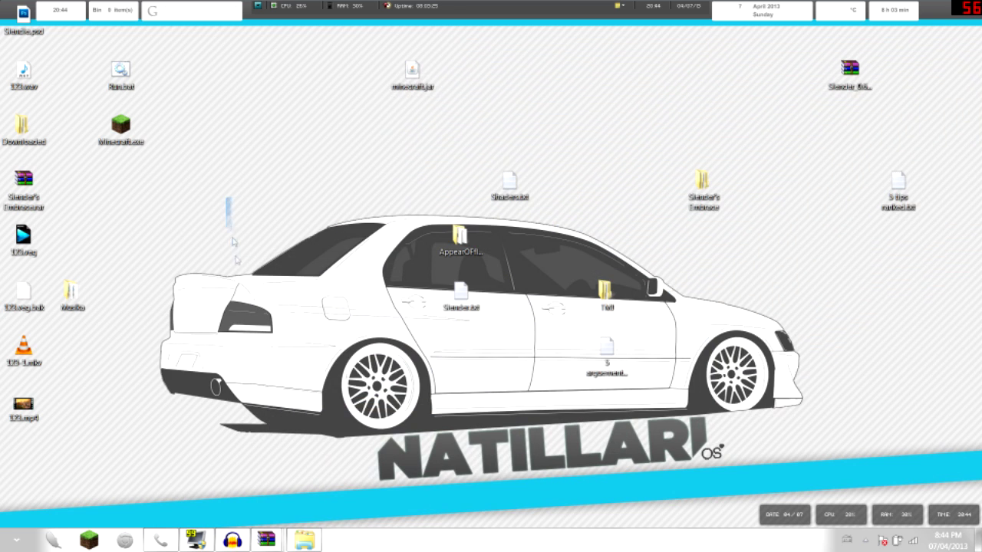
Step: Launch Minecraft with Run.bat from the desktop and minimize its console window
{"action": "double_click", "coordinate": [120, 79]}
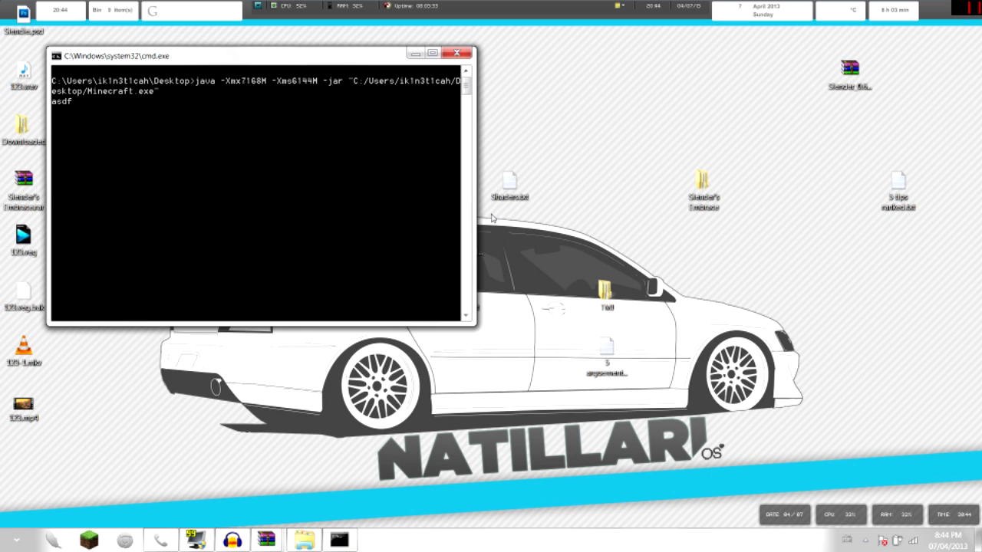
{"action": "left_click", "coordinate": [682, 370]}
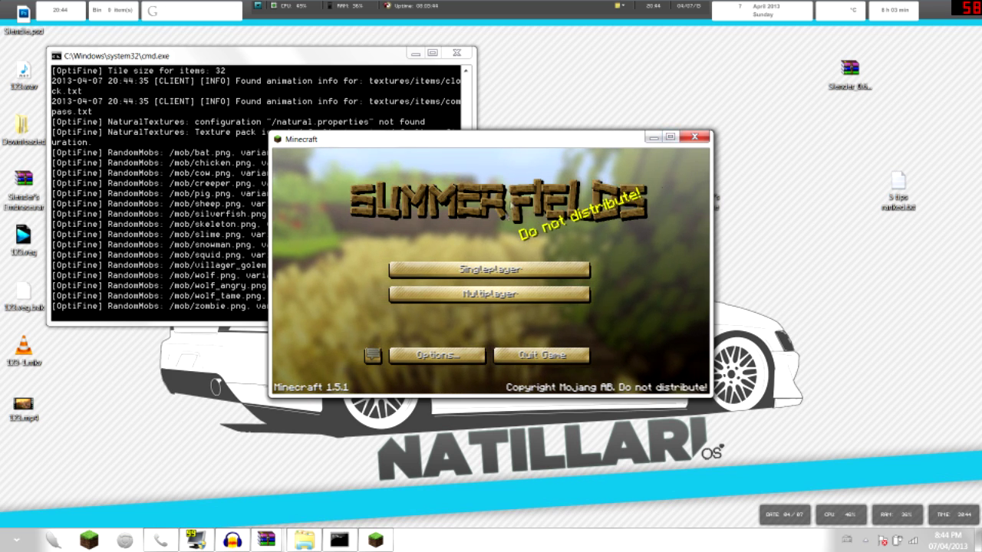
{"action": "left_click", "coordinate": [470, 102]}
{"action": "left_click", "coordinate": [415, 53]}
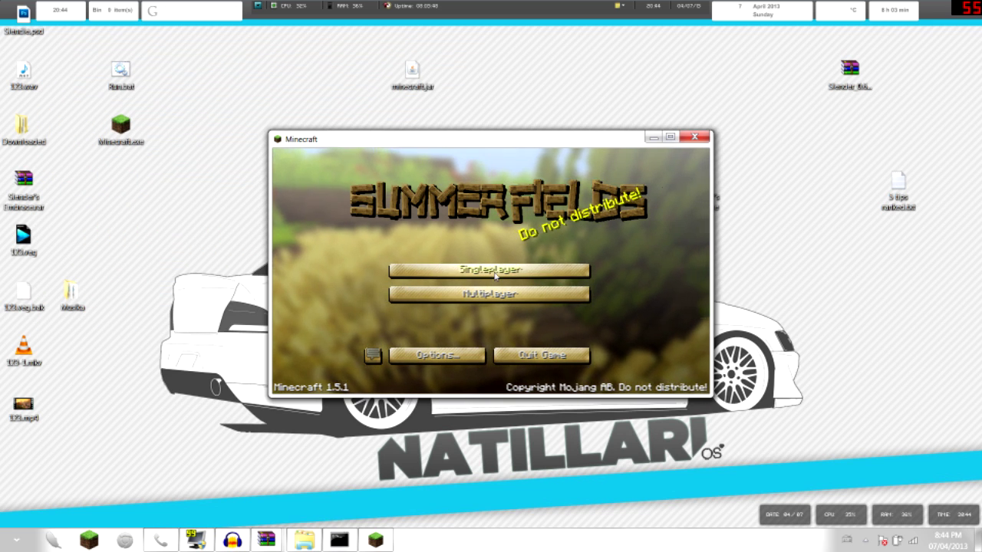
Step: Load the "To the stars!" single-player world, and save and quit back to the title screen
{"action": "left_click", "coordinate": [484, 269]}
{"action": "double_click", "coordinate": [446, 243]}
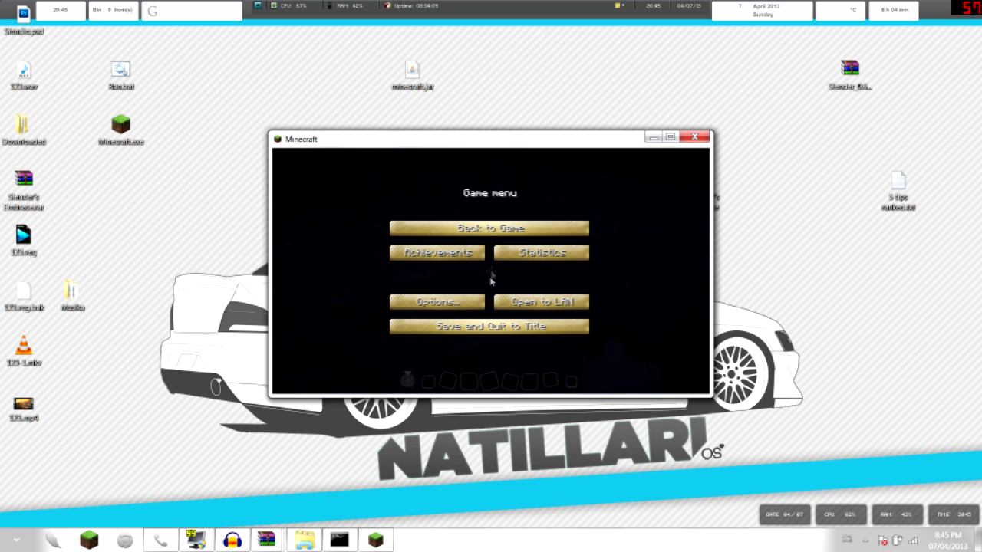
{"action": "left_click", "coordinate": [460, 327]}
Step: Load the "Slender's Embrace" single-player world and walk through the landscape to examine how the shaders render
{"action": "left_click", "coordinate": [466, 273]}
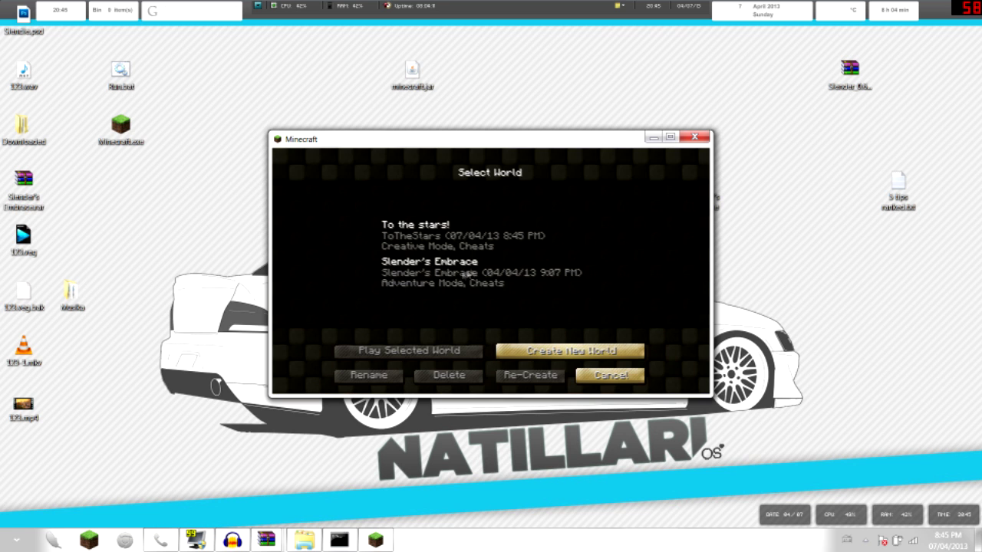
{"action": "double_click", "coordinate": [446, 275]}
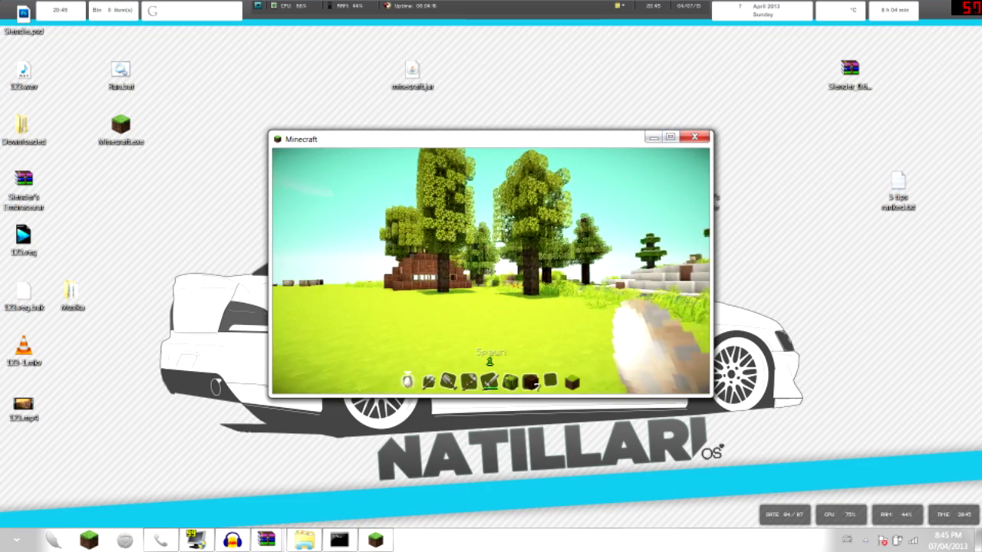
{"action": "key", "text": "w"}
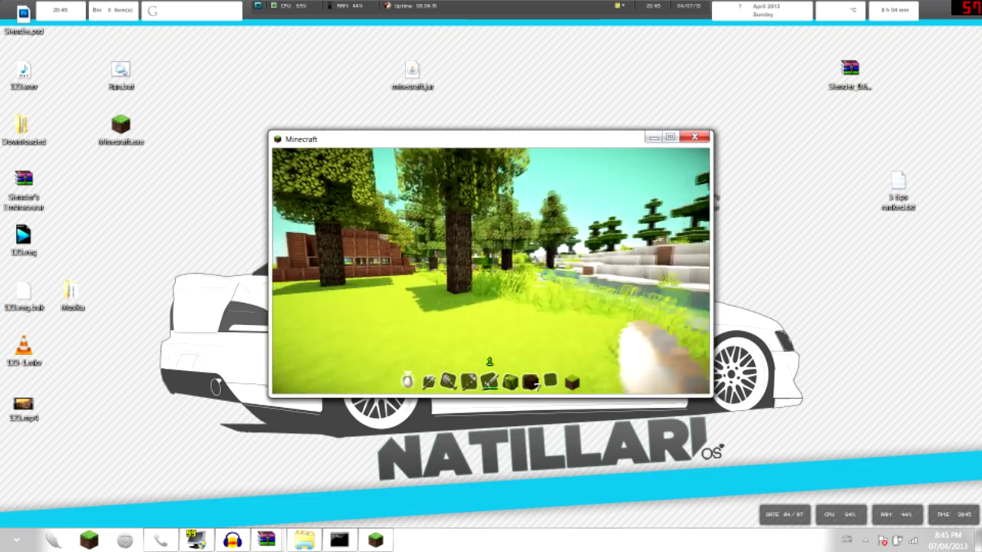
{"action": "key", "text": "w"}
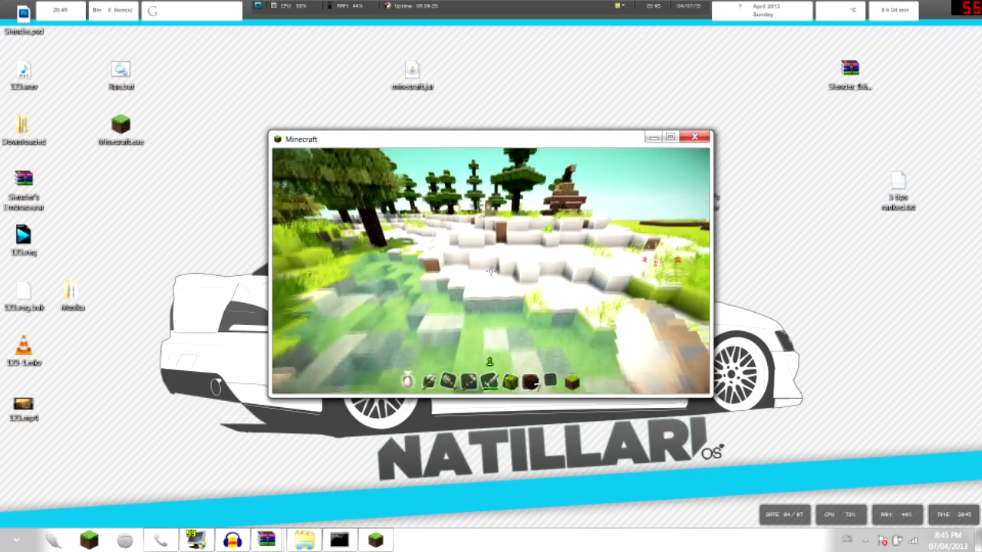
{"action": "key", "text": "w"}
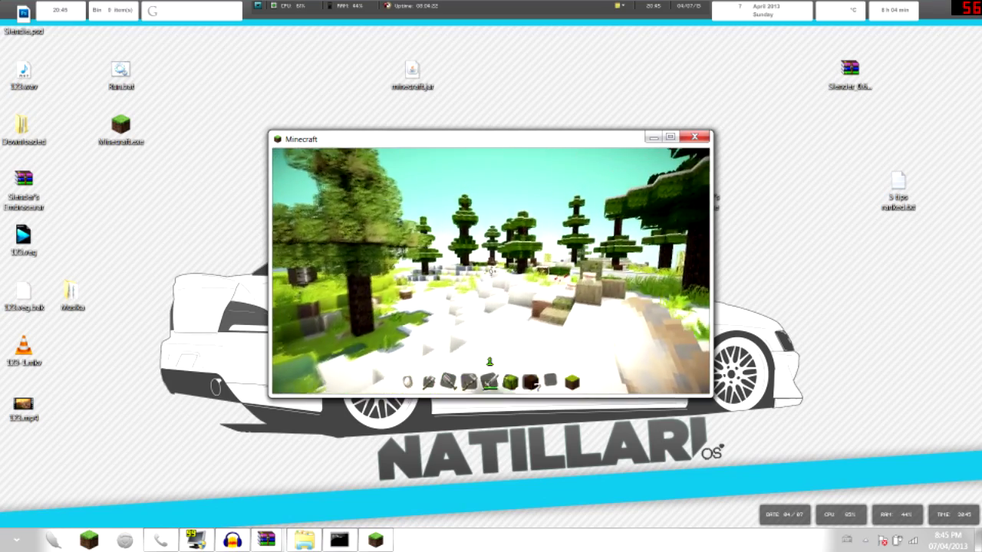
{"action": "key", "text": "w"}
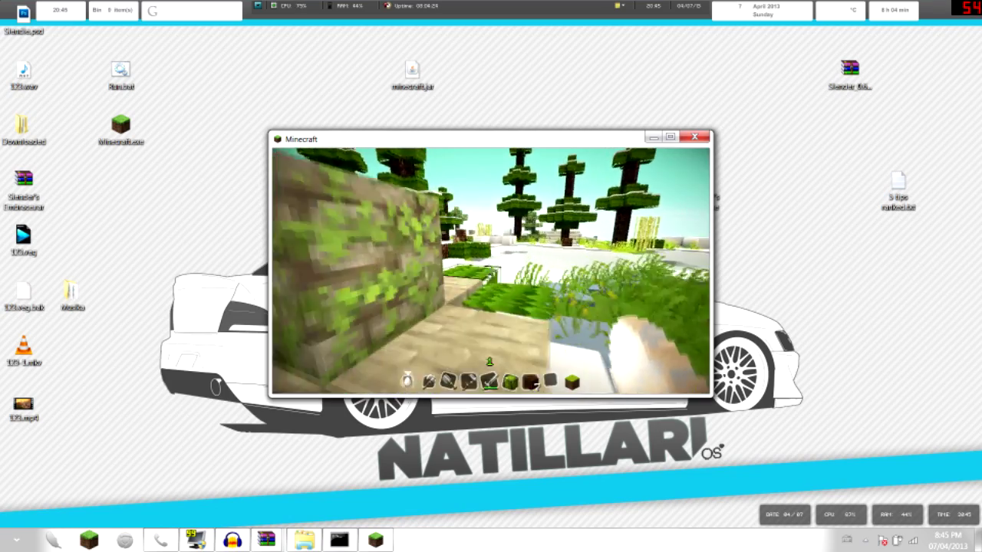
{"action": "key", "text": "w"}
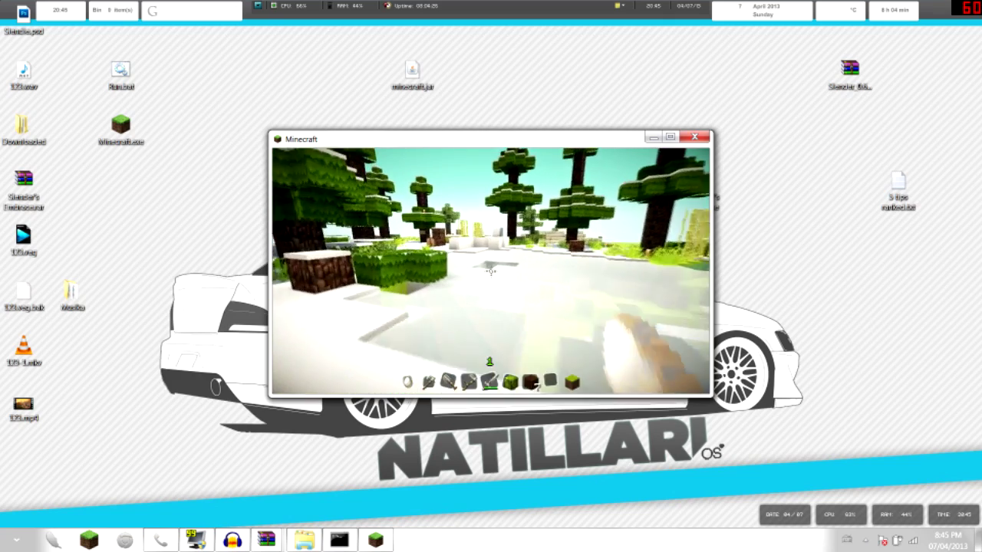
{"action": "key", "text": "w"}
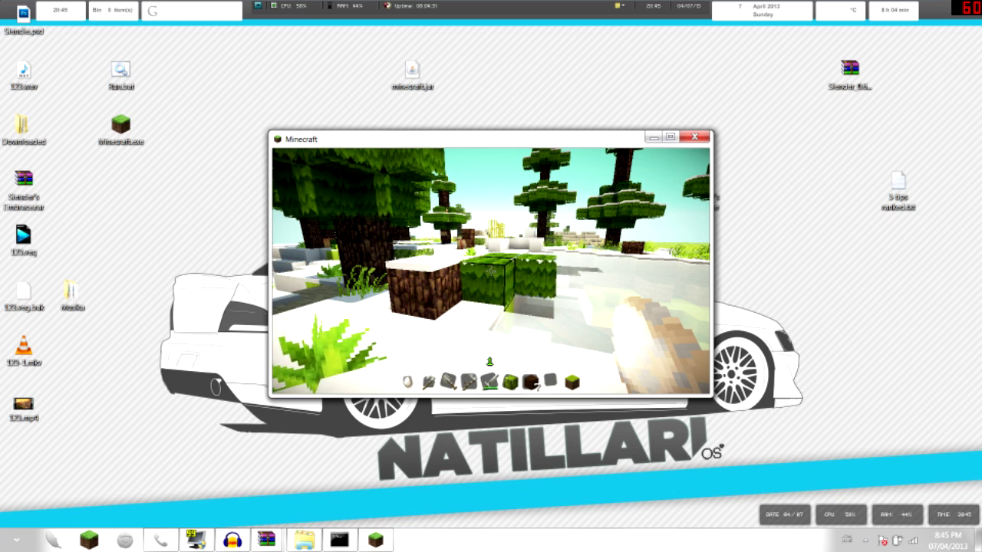
Step: Pause the game, switch to Chrome, and open SEUS v08 Lite shaderpack.zip from the download history
{"action": "key", "text": "Escape"}
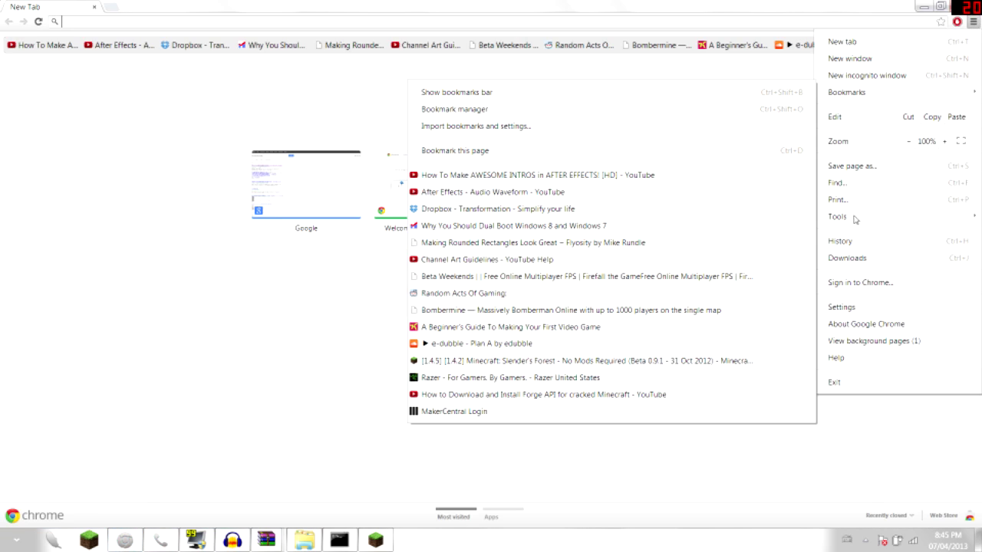
{"action": "left_click", "coordinate": [846, 257]}
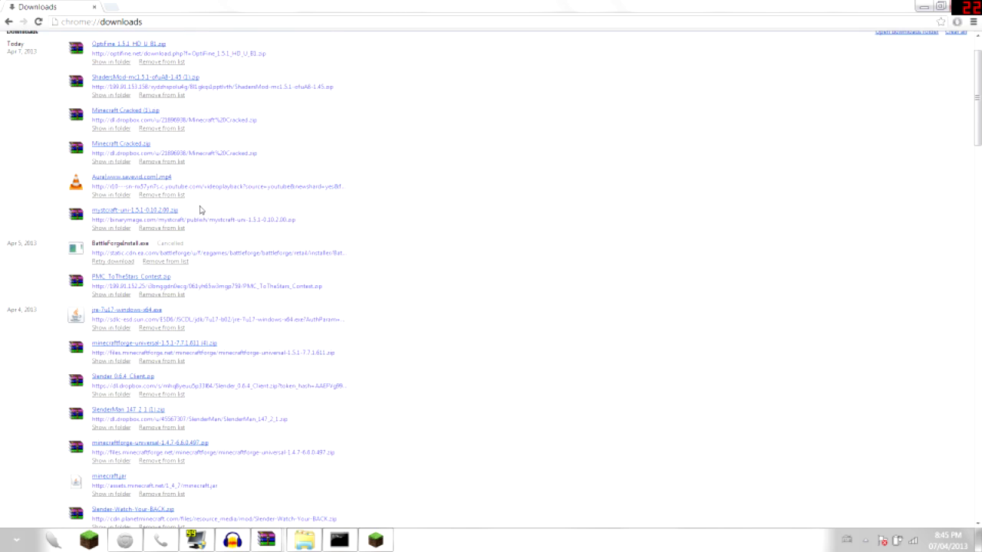
{"action": "scroll", "coordinate": [370, 254], "scroll_direction": "down", "scroll_amount": 4}
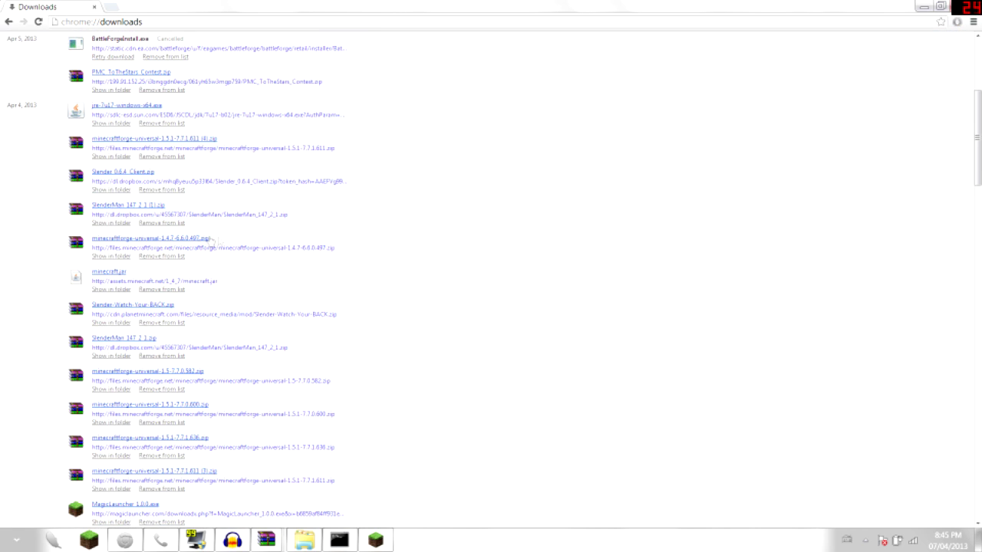
{"action": "scroll", "coordinate": [106, 256], "scroll_direction": "up", "scroll_amount": 1}
{"action": "scroll", "coordinate": [182, 243], "scroll_direction": "down", "scroll_amount": 3}
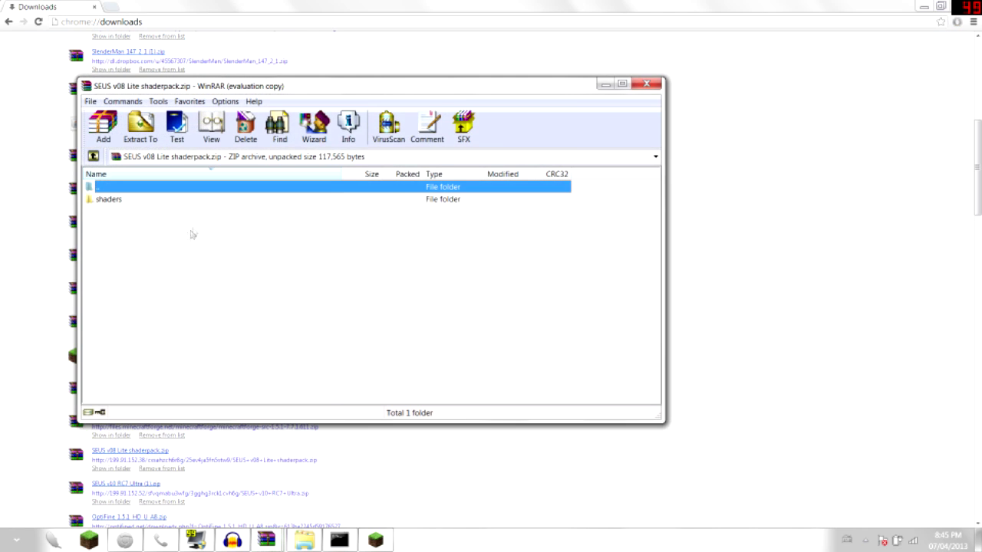
Step: Move the archive window aside and go up from the archive to the Downloads folder that holds SEUS v08 Lite shaderpack.zip
{"action": "left_click", "coordinate": [435, 258]}
{"action": "left_click_drag", "start_coordinate": [242, 94], "coordinate": [441, 99]}
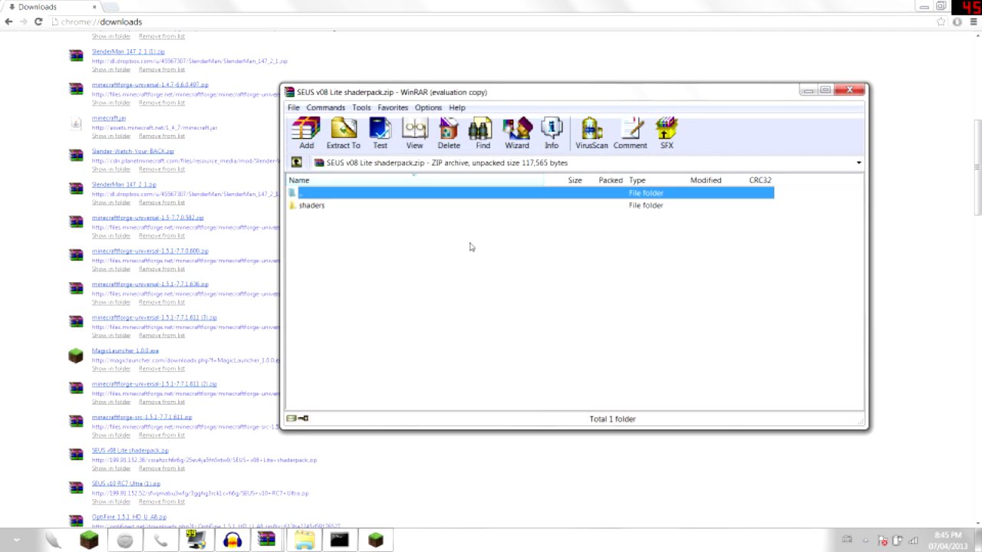
{"action": "key", "text": "BackSpace"}
{"action": "scroll", "coordinate": [491, 337], "scroll_direction": "down", "scroll_amount": 1}
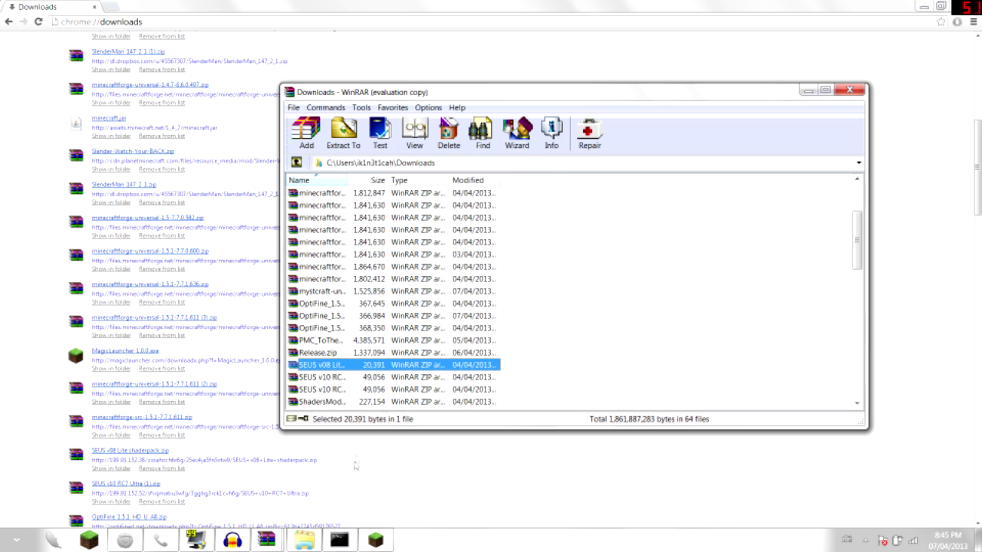
Step: Switch to Minecraft, open the shaderpacks folder from the Shaders options, and move the folder window aside
{"action": "left_click", "coordinate": [377, 542]}
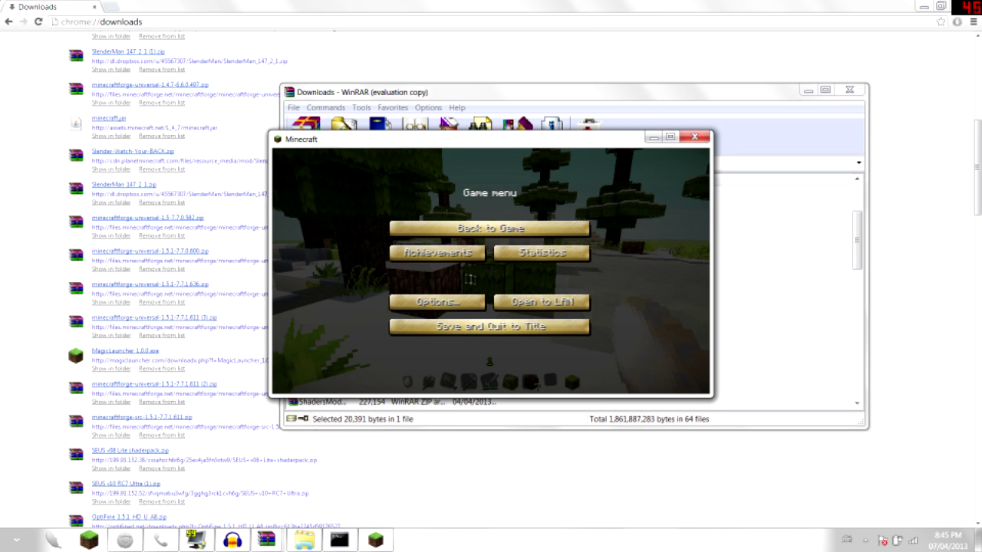
{"action": "left_click", "coordinate": [448, 304]}
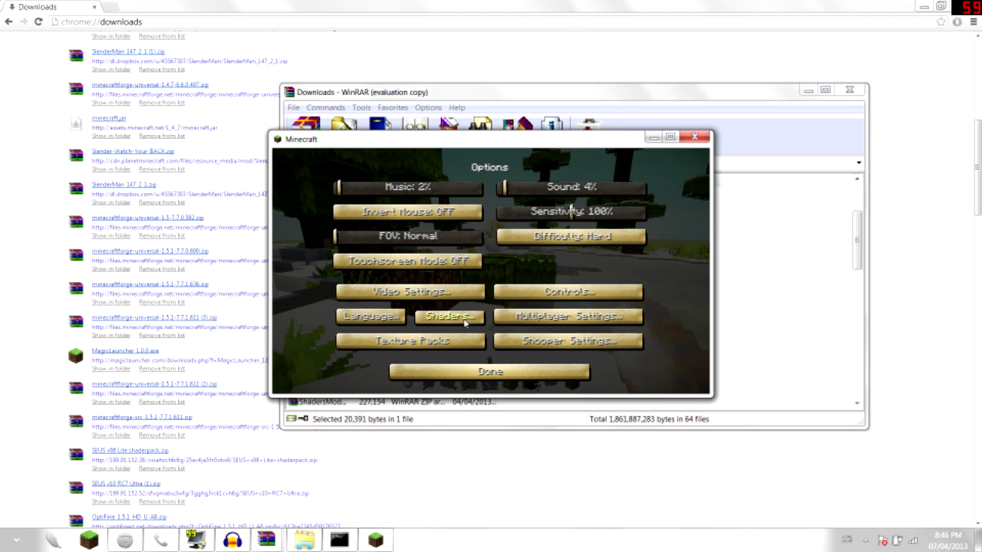
{"action": "left_click", "coordinate": [451, 317]}
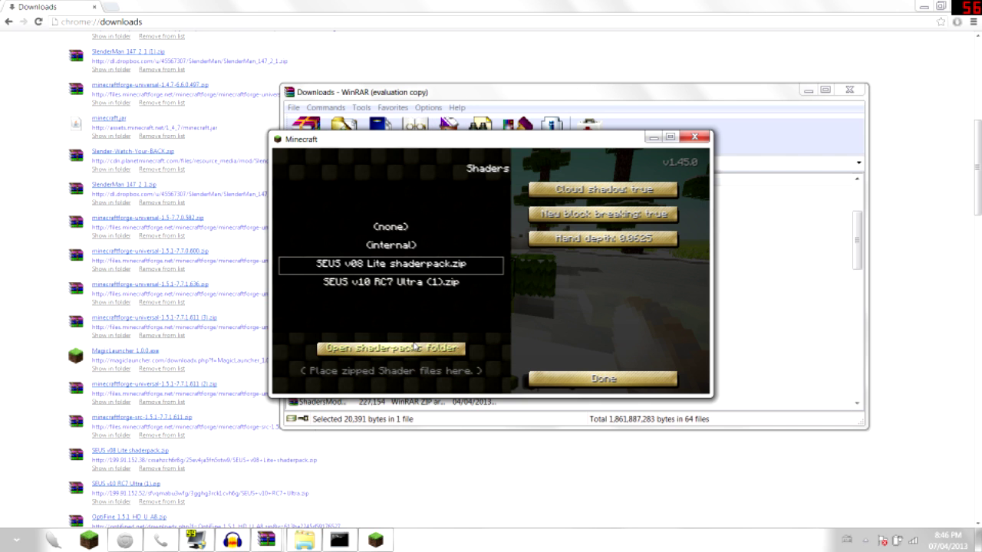
{"action": "left_click", "coordinate": [414, 349]}
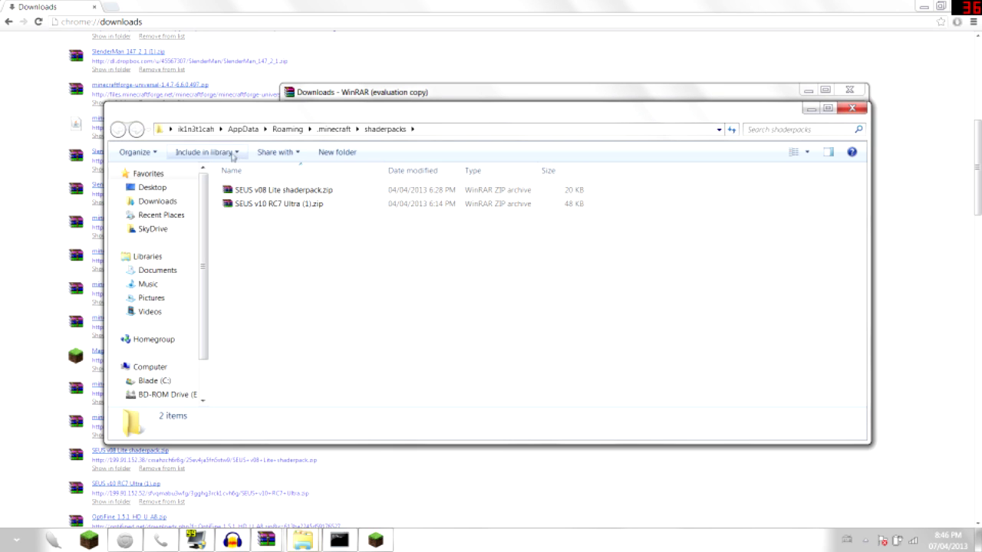
{"action": "left_click_drag", "start_coordinate": [170, 112], "coordinate": [586, 148]}
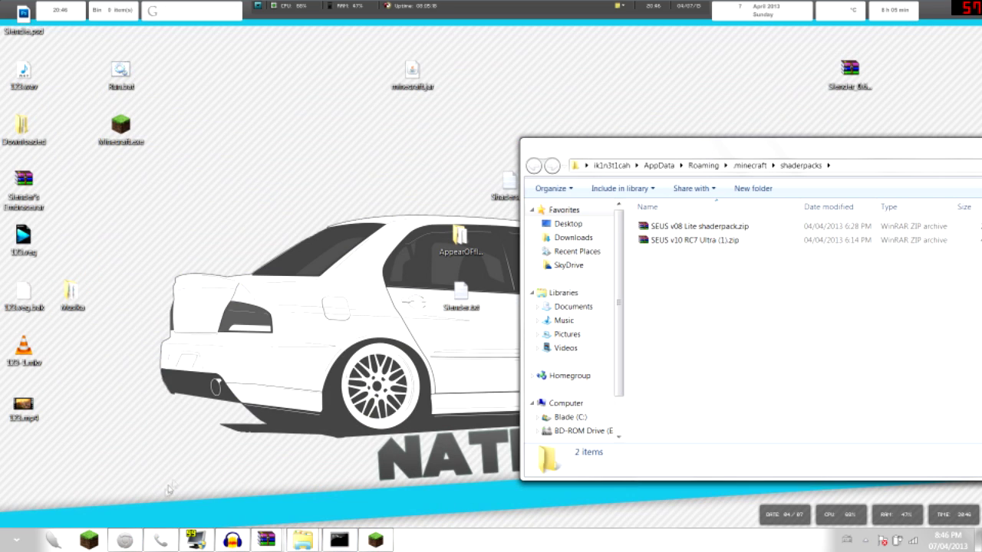
Step: Switch to the WinRAR window showing SEUS v08 Lite shaderpack.zip, go up to its Downloads folder, and un-maximize the window
{"action": "mouse_move", "coordinate": [125, 540]}
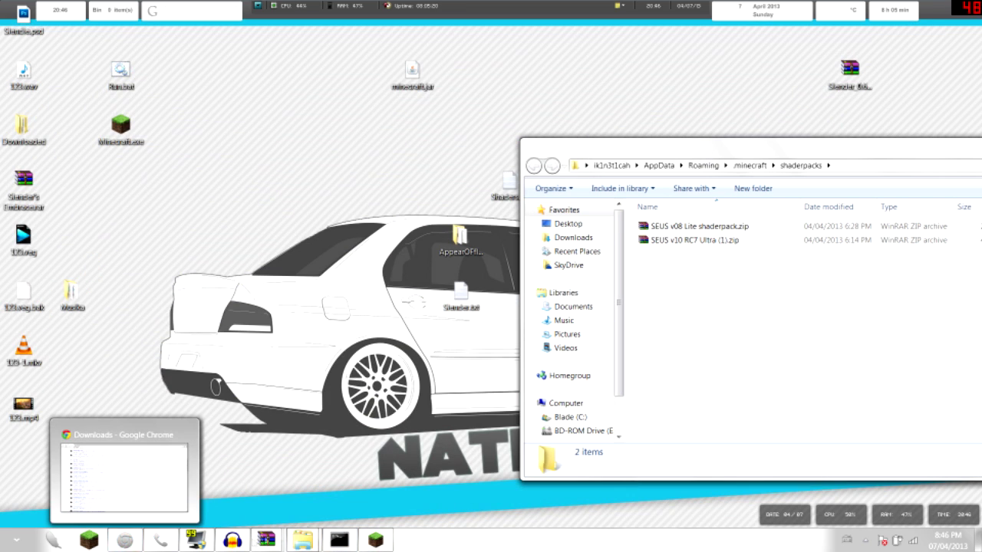
{"action": "mouse_move", "coordinate": [266, 541]}
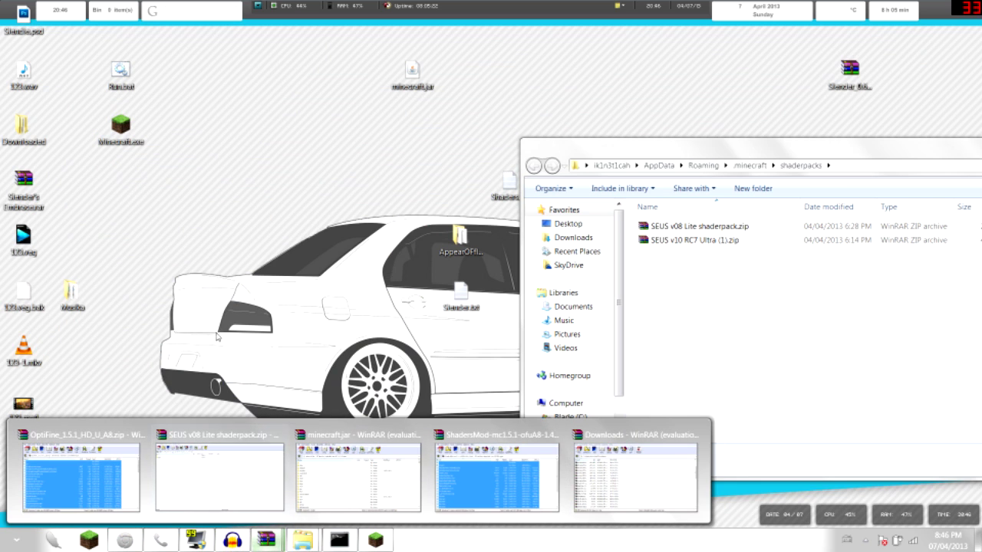
{"action": "left_click", "coordinate": [219, 476]}
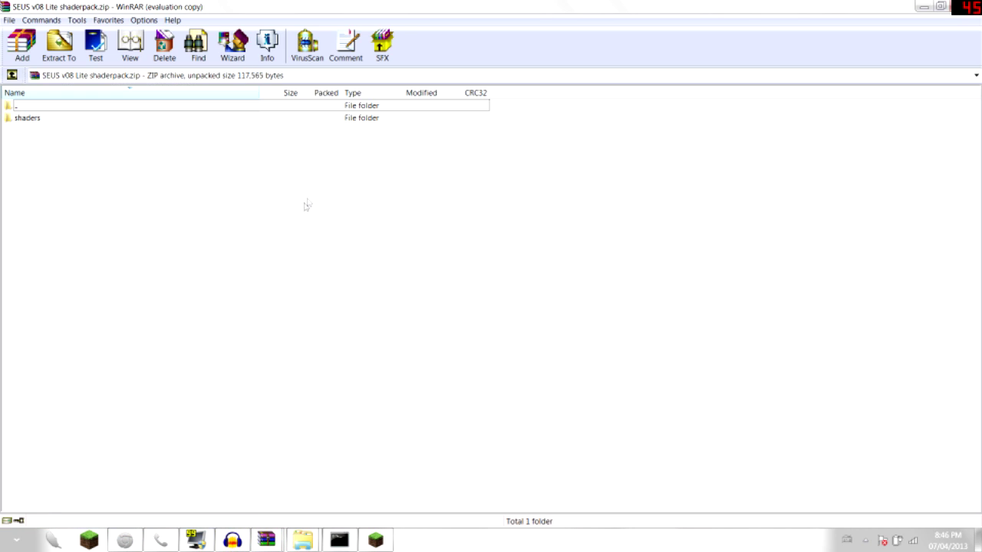
{"action": "key", "text": "BackSpace"}
{"action": "key", "text": "super+Down"}
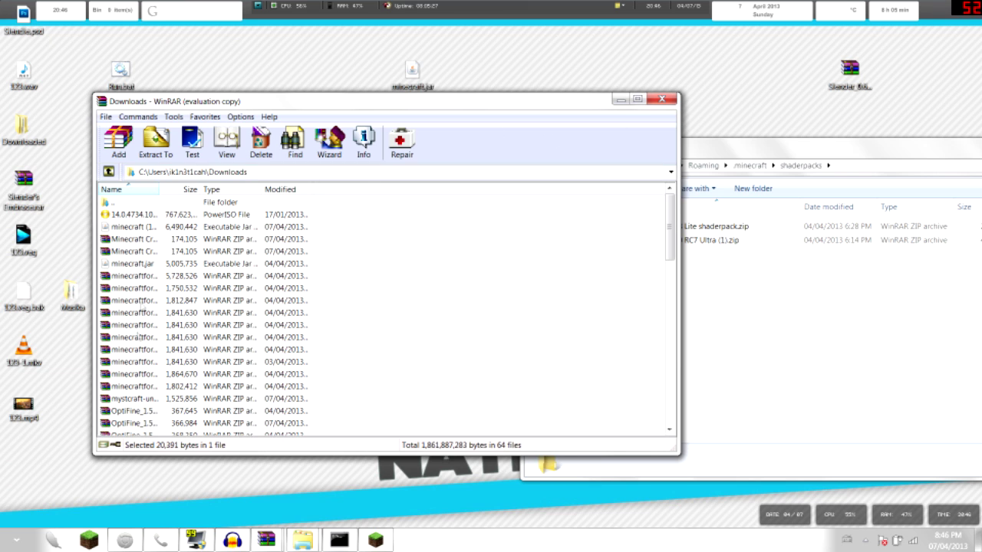
Step: Copy SEUS v08 Lite shaderpack.zip from Downloads into the shaderpacks folder, replacing the existing file, and move the folder window back
{"action": "scroll", "coordinate": [140, 414], "scroll_direction": "down", "scroll_amount": 4}
{"action": "left_click_drag", "start_coordinate": [146, 327], "coordinate": [790, 296]}
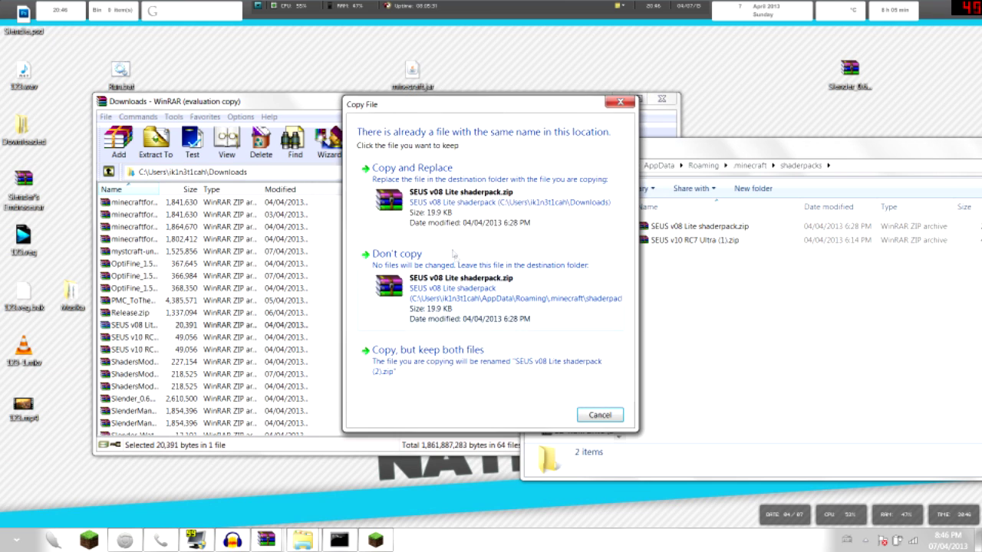
{"action": "left_click", "coordinate": [453, 204]}
{"action": "left_click_drag", "start_coordinate": [749, 151], "coordinate": [399, 128]}
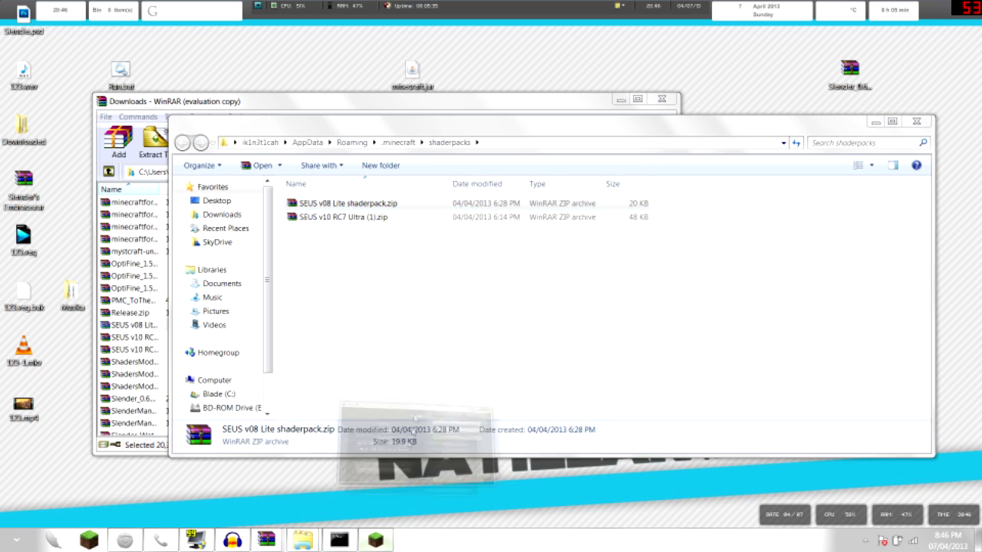
Step: Return to Minecraft, leave the Shaders options with SEUS v08 Lite shaderpack.zip selected, and resume the game
{"action": "left_click", "coordinate": [375, 539]}
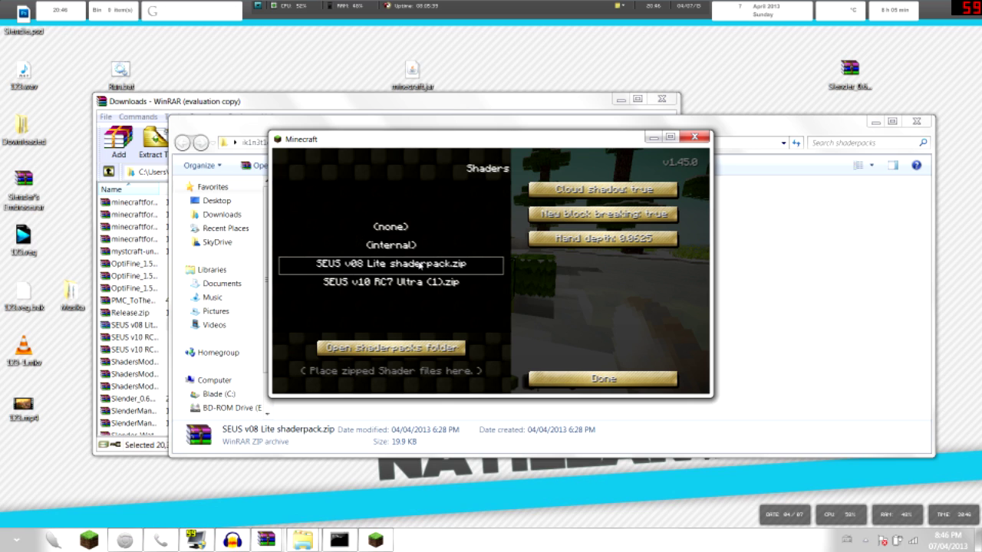
{"action": "left_click", "coordinate": [605, 379]}
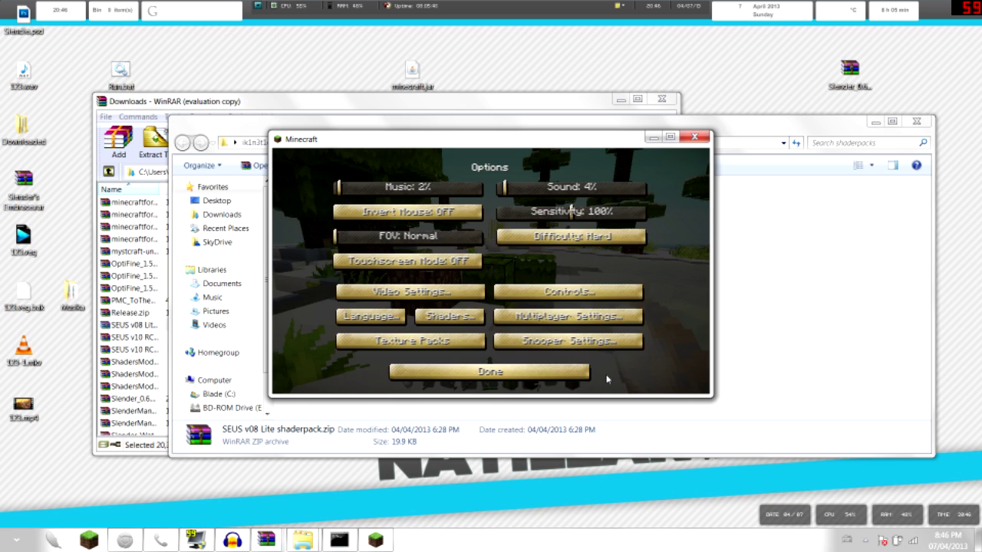
{"action": "left_click", "coordinate": [500, 228]}
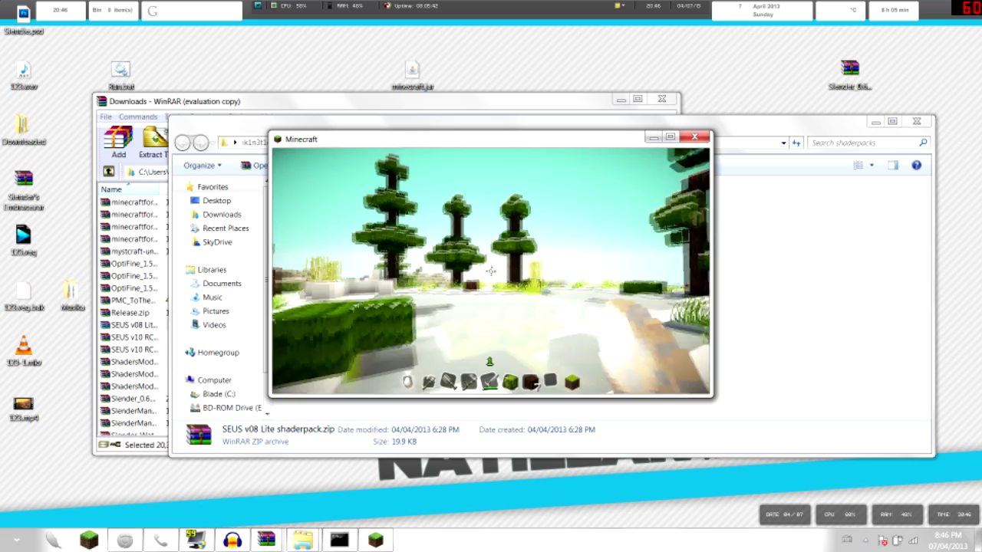